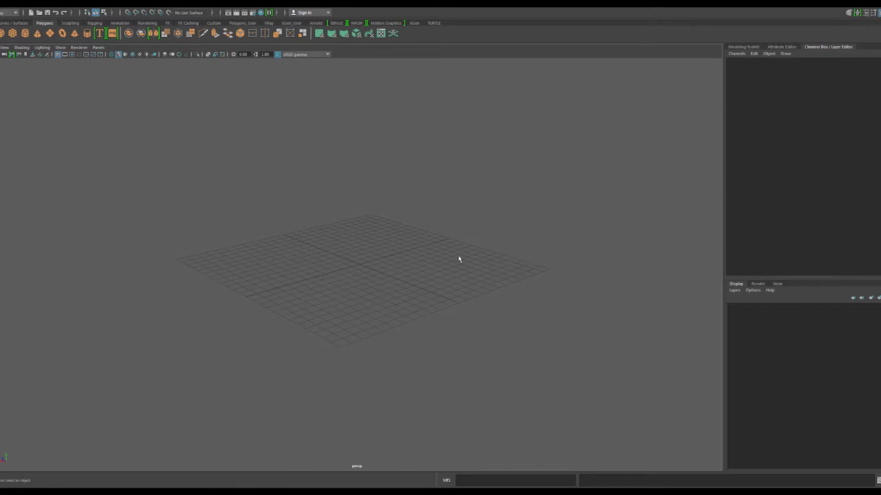
- Open the Create menu to list the polygon primitives for the empty scene
{"action": "left_click", "coordinate": [11, 9]}
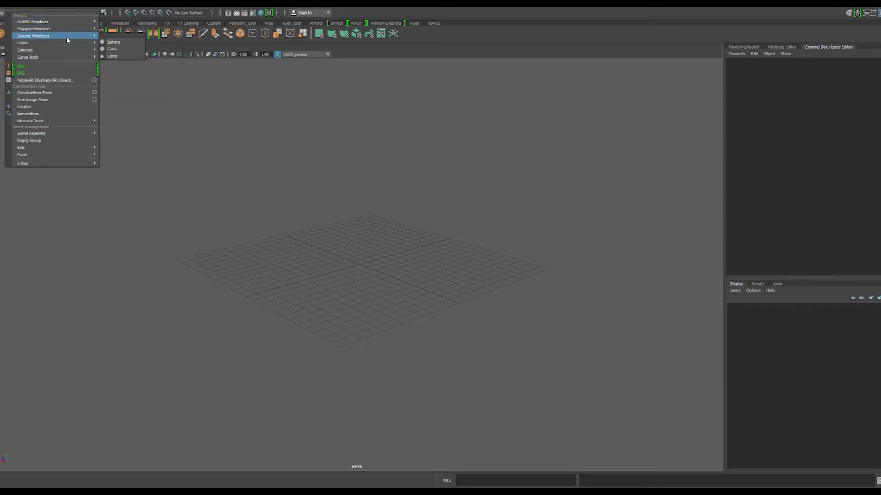
{"action": "mouse_move", "coordinate": [41, 28]}
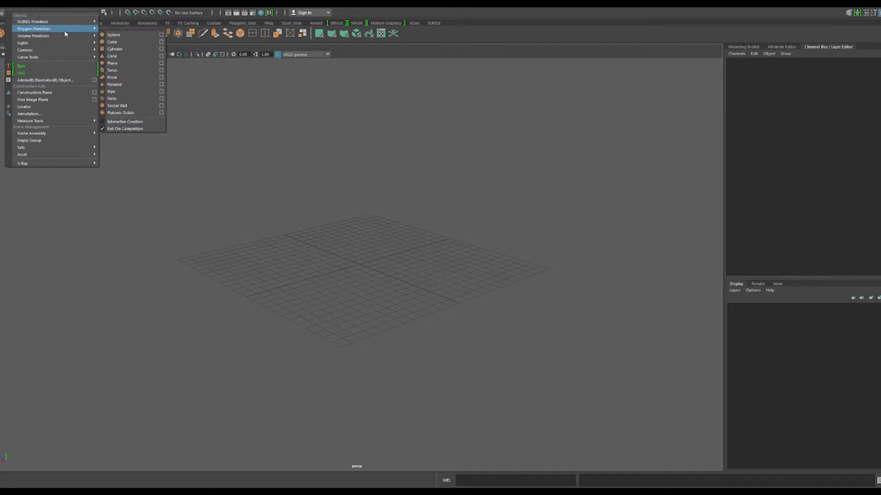
- Add a default polygon cube, pCube1, at the origin and view it in the four-panel layout
{"action": "left_click", "coordinate": [133, 44]}
{"action": "mouse_move", "coordinate": [411, 238]}
{"action": "left_mouse_down", "text": "alt"}
{"action": "mouse_move", "coordinate": [358, 238]}
{"action": "mouse_move", "coordinate": [387, 242]}
{"action": "mouse_move", "coordinate": [360, 247]}
{"action": "mouse_move", "coordinate": [379, 243]}
{"action": "left_mouse_up", "text": "alt"}
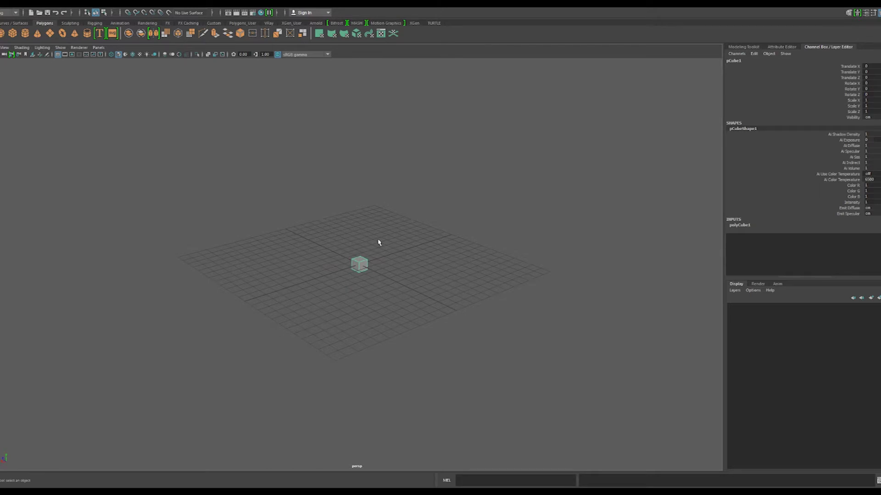
{"action": "key", "text": "space"}
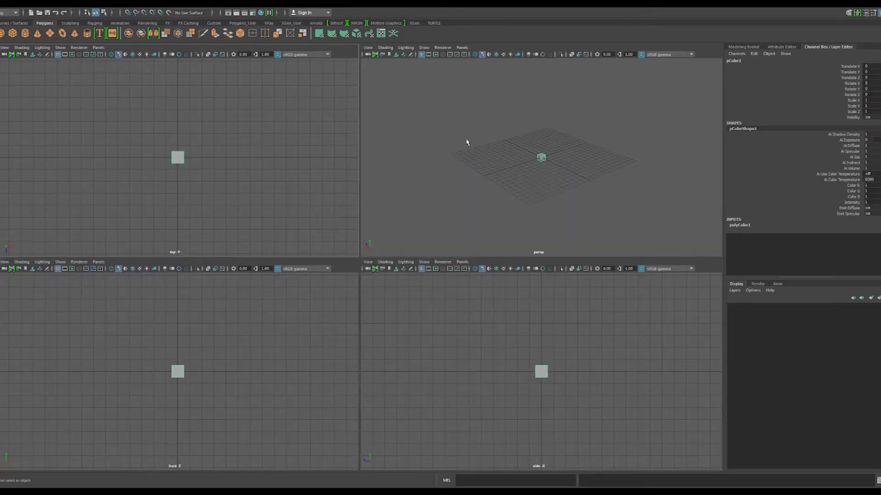
{"action": "mouse_move", "coordinate": [571, 137]}
{"action": "left_mouse_down", "text": "alt"}
{"action": "mouse_move", "coordinate": [523, 180]}
{"action": "mouse_move", "coordinate": [466, 149]}
{"action": "left_mouse_up", "text": "alt"}
{"action": "key", "text": "space"}
{"action": "key", "text": "space"}
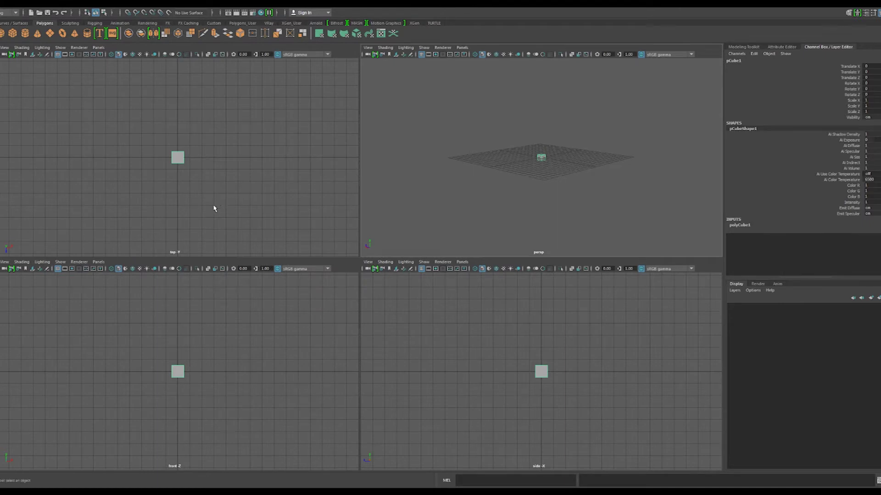
{"action": "key", "text": "space"}
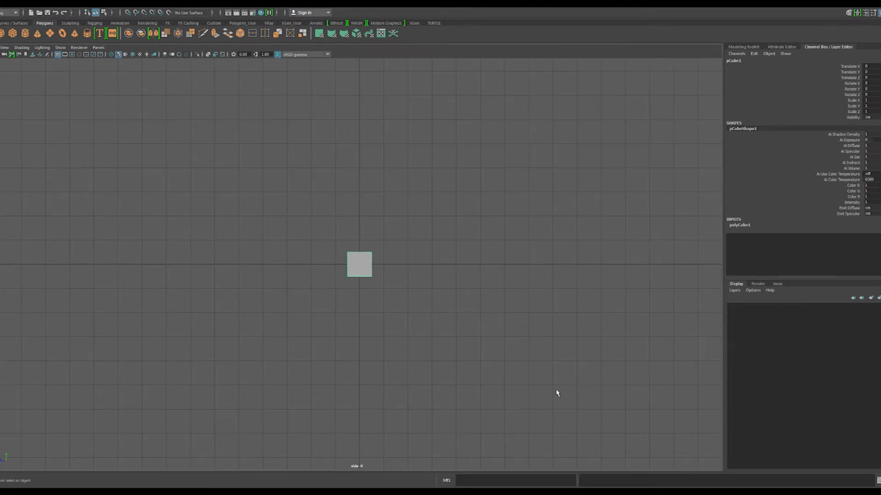
{"action": "key", "text": "space"}
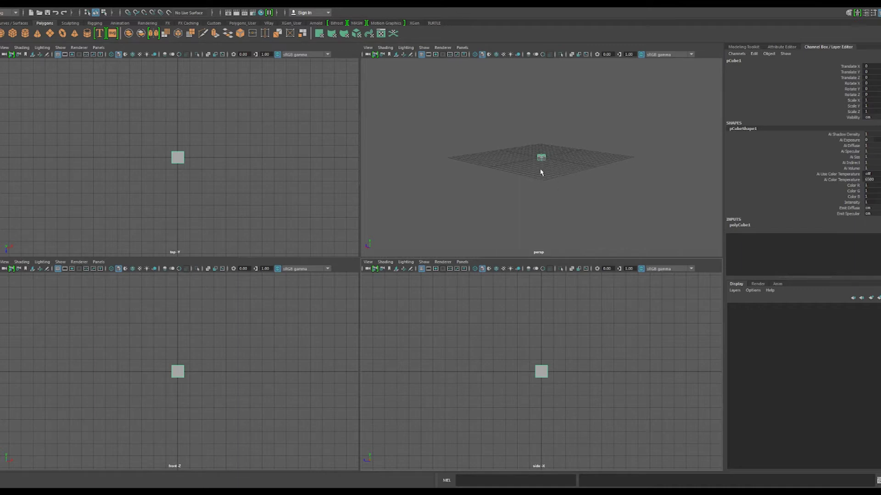
{"action": "key", "text": "space"}
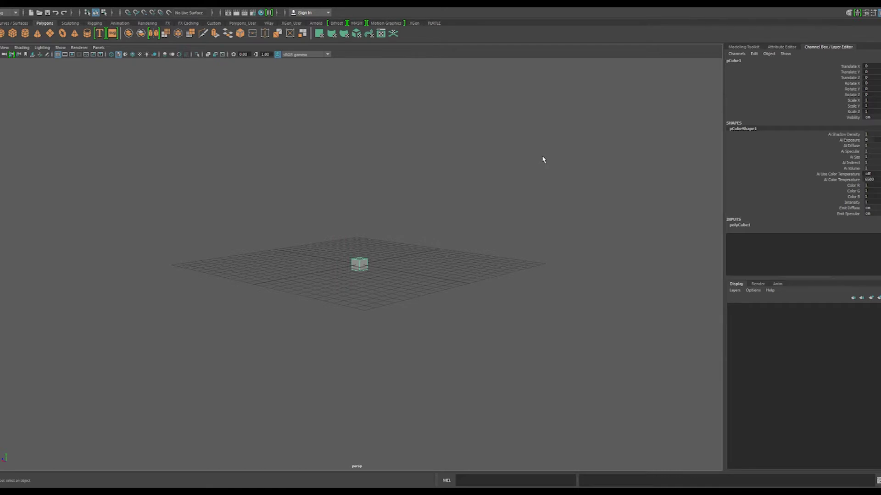
{"action": "key", "text": "space"}
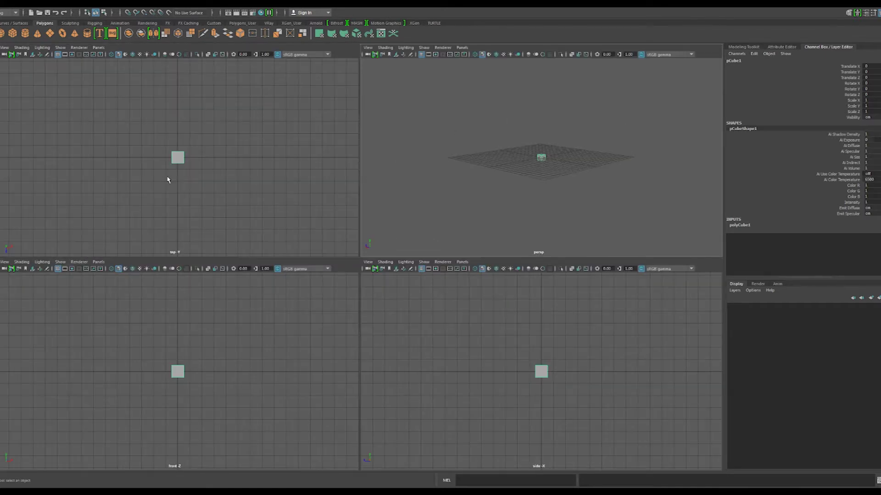
{"action": "key", "text": "space"}
{"action": "key", "text": "space"}
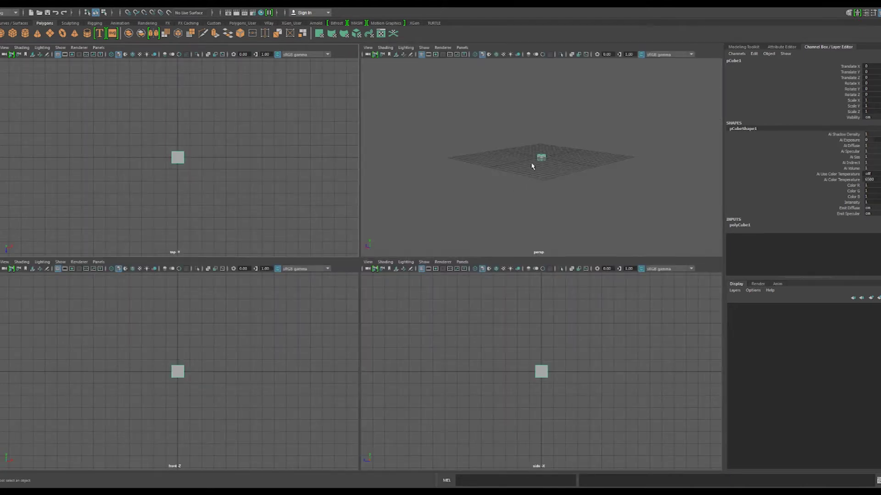
{"action": "key", "text": "space"}
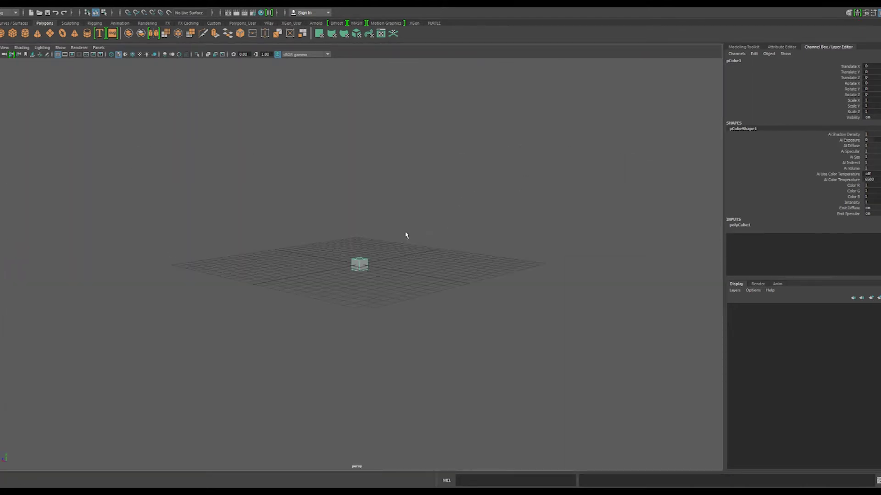
{"action": "mouse_move", "coordinate": [404, 232]}
{"action": "left_mouse_down", "text": "alt"}
{"action": "mouse_move", "coordinate": [338, 256]}
{"action": "mouse_move", "coordinate": [419, 255]}
{"action": "mouse_move", "coordinate": [425, 245]}
{"action": "left_mouse_up", "text": "alt"}
{"action": "mouse_move", "coordinate": [426, 245]}
{"action": "middle_mouse_down", "text": "alt"}
{"action": "mouse_move", "coordinate": [403, 235]}
{"action": "mouse_move", "coordinate": [411, 216]}
{"action": "mouse_move", "coordinate": [487, 179]}
{"action": "mouse_move", "coordinate": [351, 203]}
{"action": "mouse_move", "coordinate": [535, 204]}
{"action": "mouse_move", "coordinate": [415, 230]}
{"action": "mouse_move", "coordinate": [442, 338]}
{"action": "mouse_move", "coordinate": [436, 202]}
{"action": "middle_mouse_up", "text": "alt"}
{"action": "mouse_move", "coordinate": [436, 202]}
{"action": "right_mouse_down", "text": "alt"}
{"action": "mouse_move", "coordinate": [440, 222]}
{"action": "mouse_move", "coordinate": [383, 242]}
{"action": "mouse_move", "coordinate": [156, 250]}
{"action": "mouse_move", "coordinate": [481, 199]}
{"action": "mouse_move", "coordinate": [619, 216]}
{"action": "mouse_move", "coordinate": [562, 228]}
{"action": "mouse_move", "coordinate": [230, 212]}
{"action": "mouse_move", "coordinate": [409, 206]}
{"action": "mouse_move", "coordinate": [801, 249]}
{"action": "mouse_move", "coordinate": [493, 252]}
{"action": "mouse_move", "coordinate": [16, 197]}
{"action": "mouse_move", "coordinate": [676, 220]}
{"action": "mouse_move", "coordinate": [81, 205]}
{"action": "mouse_move", "coordinate": [659, 205]}
{"action": "mouse_move", "coordinate": [132, 198]}
{"action": "mouse_move", "coordinate": [558, 199]}
{"action": "right_mouse_up", "text": "alt"}
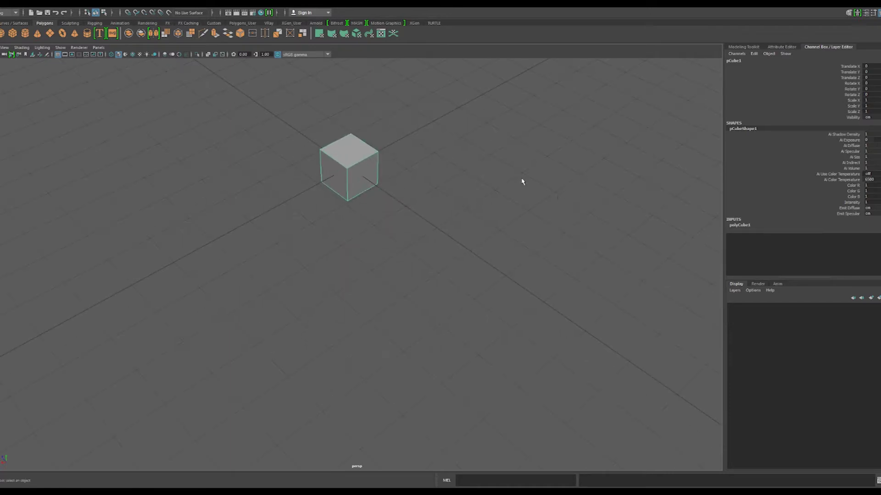
{"action": "right_click_drag", "start_coordinate": [474, 194], "coordinate": [177, 153], "text": "alt"}
{"action": "right_click_drag", "start_coordinate": [246, 187], "coordinate": [615, 268], "text": "alt"}
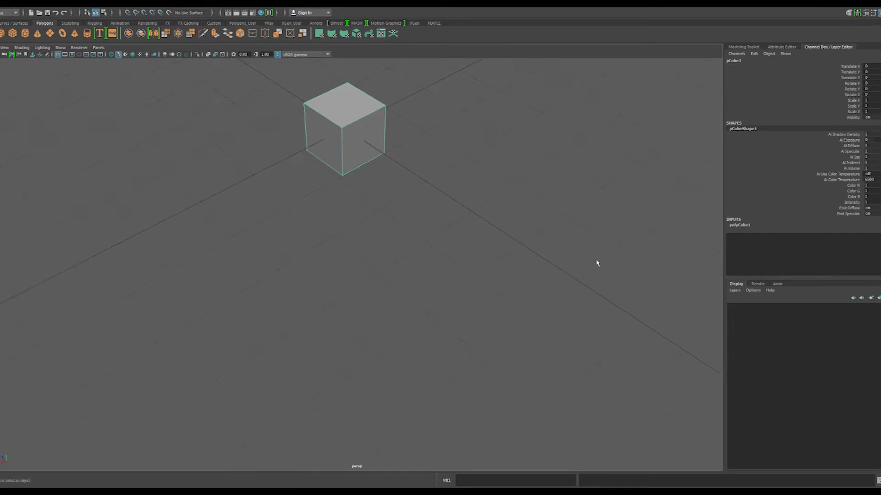
{"action": "left_click_drag", "start_coordinate": [614, 268], "coordinate": [533, 338], "text": "alt"}
{"action": "mouse_move", "coordinate": [532, 338]}
{"action": "right_mouse_down", "text": "alt"}
{"action": "mouse_move", "coordinate": [536, 295]}
{"action": "mouse_move", "coordinate": [387, 289]}
{"action": "right_mouse_up", "text": "alt"}
{"action": "mouse_move", "coordinate": [388, 289]}
{"action": "left_mouse_down", "text": "alt"}
{"action": "mouse_move", "coordinate": [389, 258]}
{"action": "mouse_move", "coordinate": [397, 275]}
{"action": "mouse_move", "coordinate": [428, 269]}
{"action": "mouse_move", "coordinate": [467, 283]}
{"action": "mouse_move", "coordinate": [471, 273]}
{"action": "mouse_move", "coordinate": [468, 308]}
{"action": "mouse_move", "coordinate": [497, 301]}
{"action": "mouse_move", "coordinate": [416, 294]}
{"action": "mouse_move", "coordinate": [435, 288]}
{"action": "left_mouse_up", "text": "alt"}
{"action": "mouse_move", "coordinate": [435, 289]}
{"action": "right_mouse_down", "text": "alt"}
{"action": "mouse_move", "coordinate": [376, 280]}
{"action": "mouse_move", "coordinate": [633, 300]}
{"action": "mouse_move", "coordinate": [223, 295]}
{"action": "right_mouse_up", "text": "alt"}
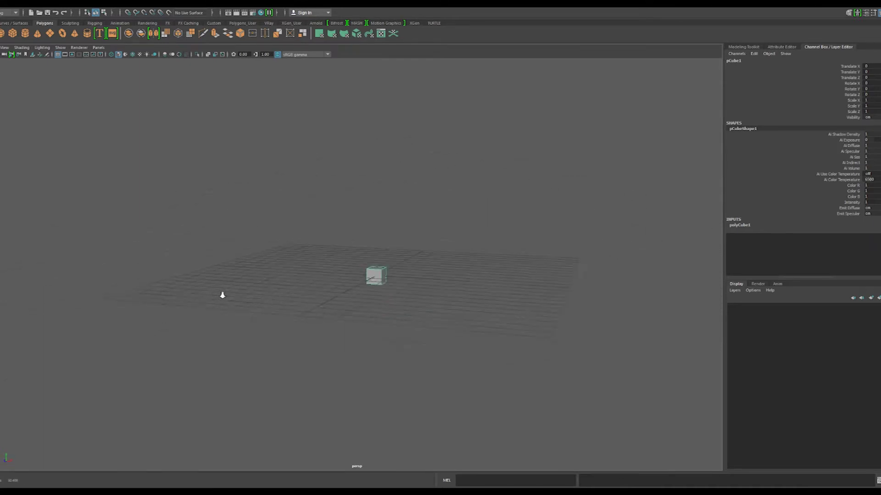
{"action": "left_click_drag", "start_coordinate": [436, 278], "coordinate": [385, 279], "text": "alt"}
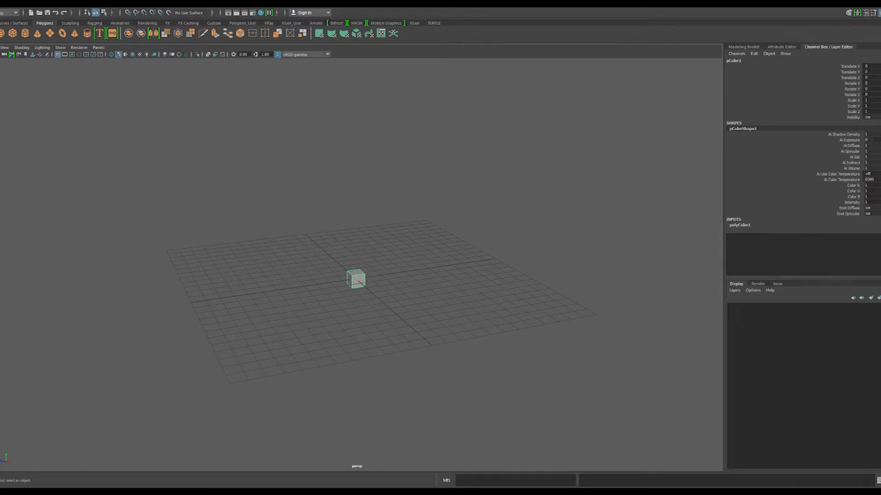
{"action": "left_click", "coordinate": [873, 15]}
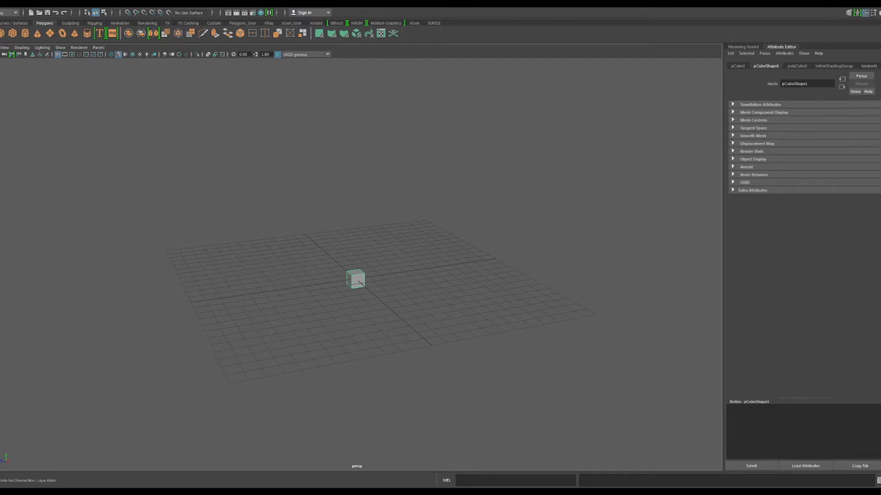
{"action": "left_click", "coordinate": [865, 13]}
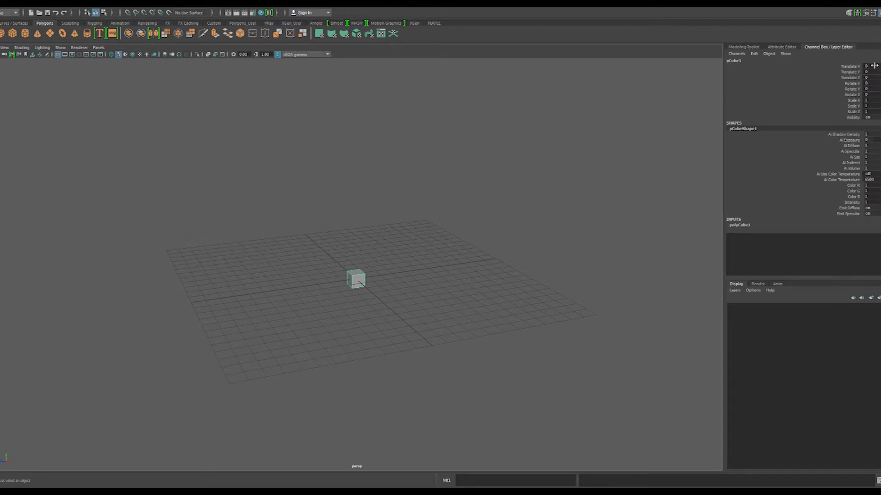
{"action": "left_click_drag", "start_coordinate": [866, 66], "coordinate": [870, 77]}
{"action": "double_click", "coordinate": [872, 67]}
{"action": "left_click_drag", "start_coordinate": [485, 316], "coordinate": [348, 288], "text": "alt"}
{"action": "left_click_drag", "start_coordinate": [372, 248], "coordinate": [409, 295], "text": "alt"}
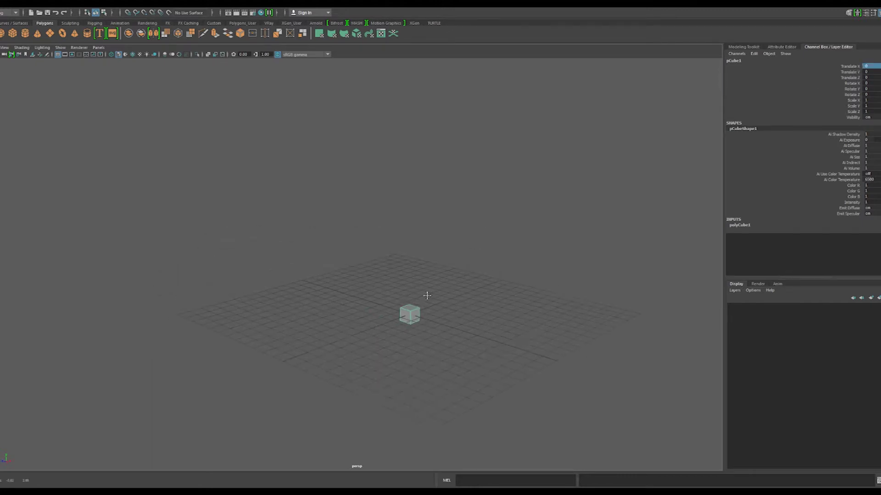
{"action": "middle_click_drag", "start_coordinate": [410, 295], "coordinate": [374, 265], "text": "alt"}
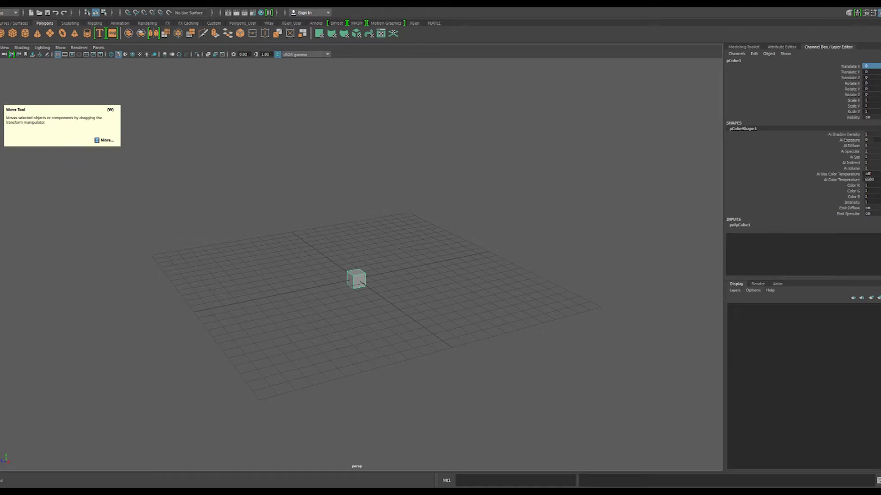
{"action": "key", "text": "w"}
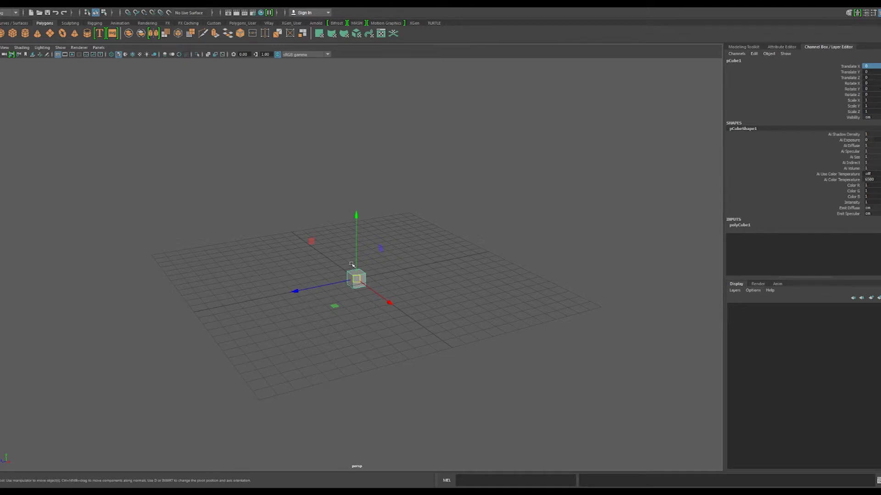
{"action": "left_click_drag", "start_coordinate": [300, 272], "coordinate": [335, 240], "text": "alt"}
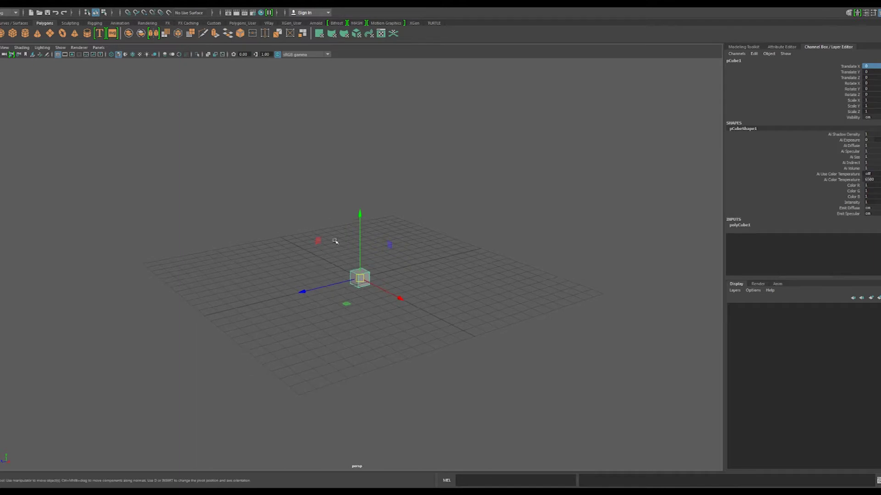
{"action": "left_click_drag", "start_coordinate": [324, 295], "coordinate": [324, 299], "text": "alt"}
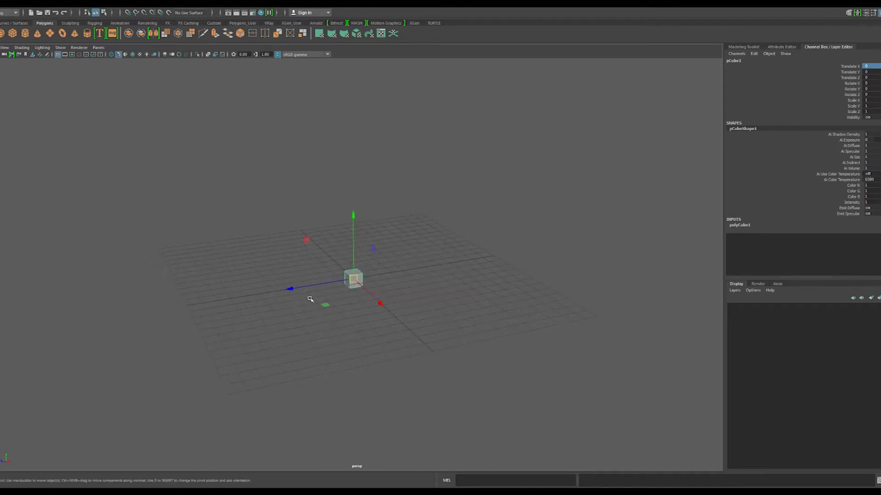
{"action": "left_click_drag", "start_coordinate": [241, 290], "coordinate": [330, 291], "text": "alt"}
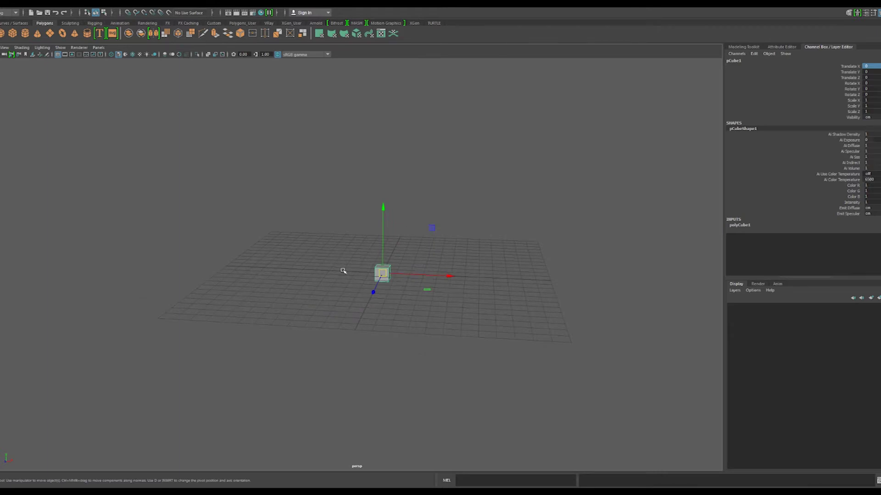
{"action": "mouse_move", "coordinate": [374, 300]}
{"action": "left_mouse_down", "text": "alt"}
{"action": "mouse_move", "coordinate": [315, 319]}
{"action": "mouse_move", "coordinate": [261, 289]}
{"action": "mouse_move", "coordinate": [292, 288]}
{"action": "left_mouse_up", "text": "alt"}
{"action": "mouse_move", "coordinate": [389, 291]}
{"action": "left_mouse_down", "text": "alt"}
{"action": "mouse_move", "coordinate": [295, 268]}
{"action": "mouse_move", "coordinate": [195, 389]}
{"action": "left_mouse_up", "text": "alt"}
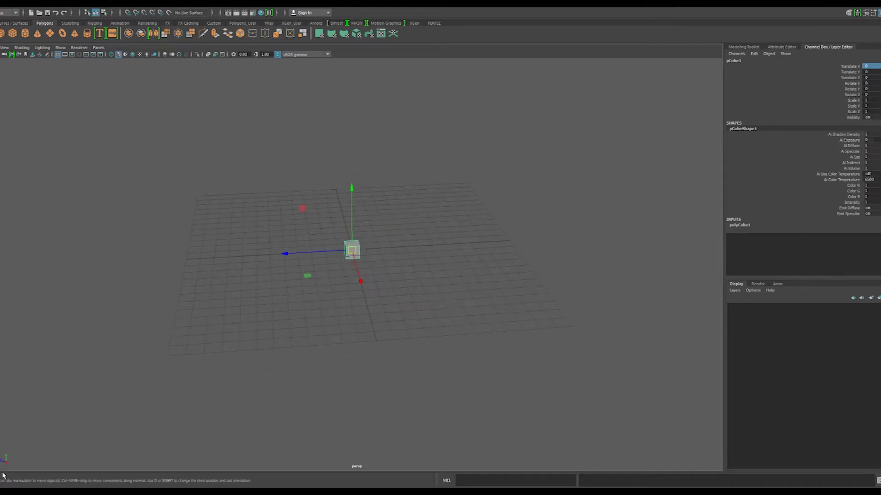
{"action": "mouse_move", "coordinate": [300, 286]}
{"action": "left_mouse_down", "text": "alt"}
{"action": "mouse_move", "coordinate": [378, 269]}
{"action": "mouse_move", "coordinate": [356, 287]}
{"action": "mouse_move", "coordinate": [325, 277]}
{"action": "mouse_move", "coordinate": [373, 271]}
{"action": "mouse_move", "coordinate": [383, 319]}
{"action": "mouse_move", "coordinate": [364, 235]}
{"action": "left_mouse_up", "text": "alt"}
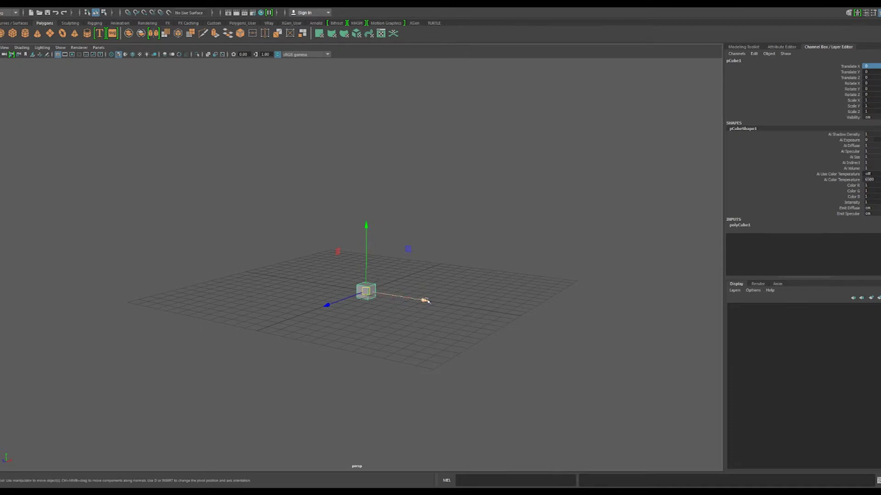
{"action": "left_click_drag", "start_coordinate": [177, 342], "coordinate": [188, 324], "text": "alt"}
{"action": "right_click_drag", "start_coordinate": [189, 325], "coordinate": [79, 418], "text": "alt"}
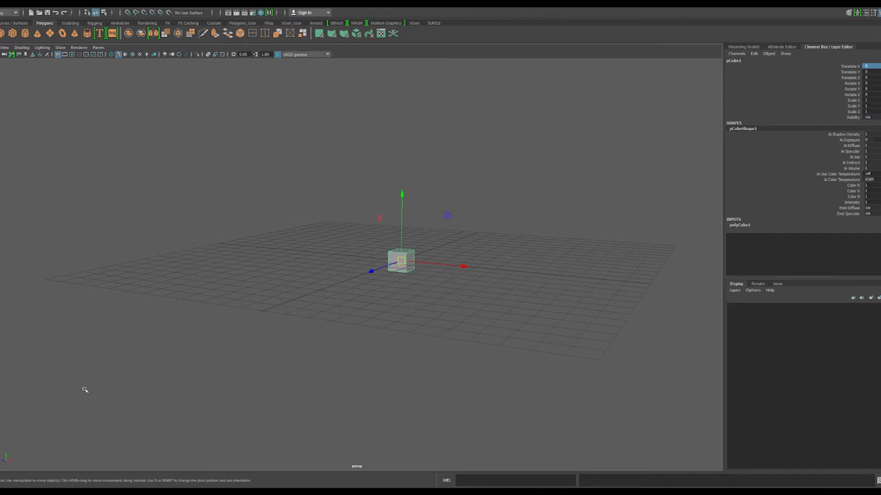
{"action": "left_click_drag", "start_coordinate": [391, 350], "coordinate": [374, 251], "text": "alt"}
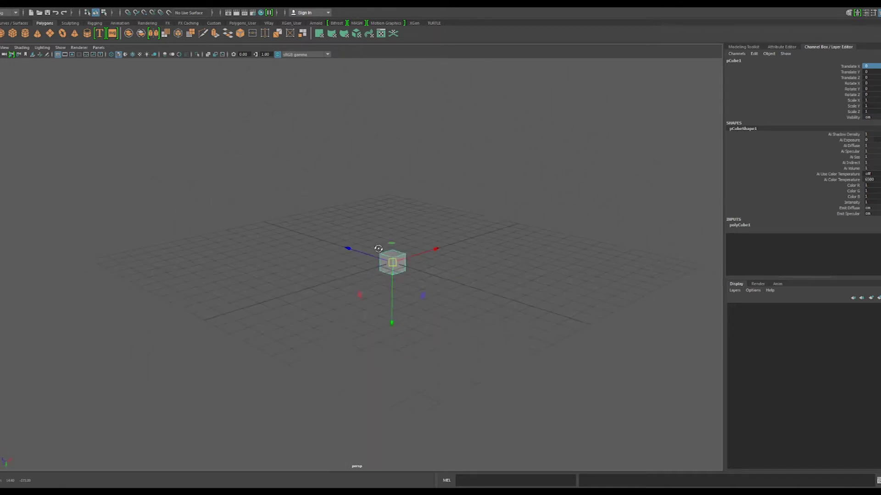
{"action": "key", "text": "q"}
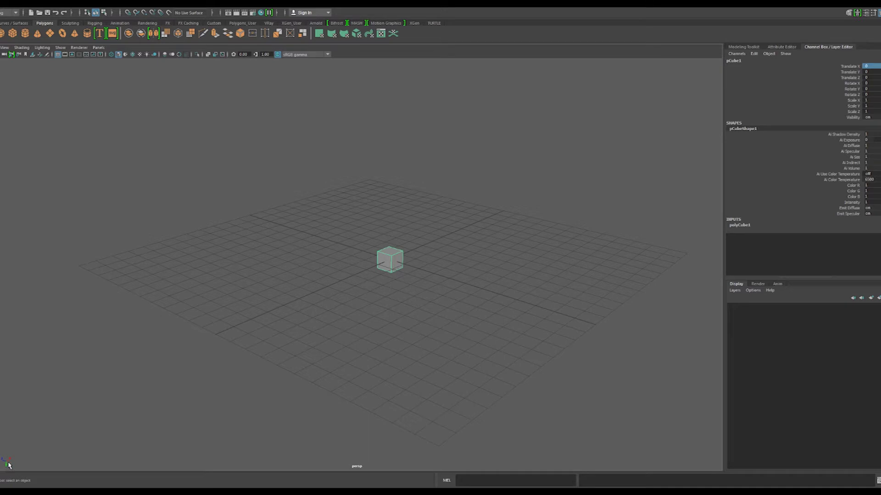
- With the Move tool, try moving the cube along Y, Z and X, undoing the X slide
{"action": "mouse_move", "coordinate": [499, 393]}
{"action": "left_mouse_down", "text": "alt"}
{"action": "mouse_move", "coordinate": [459, 258]}
{"action": "mouse_move", "coordinate": [417, 289]}
{"action": "left_mouse_up", "text": "alt"}
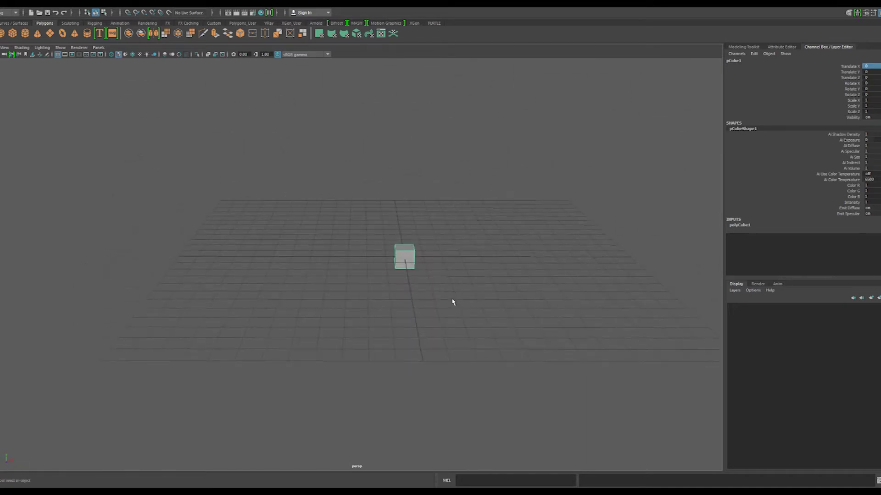
{"action": "key", "text": "w"}
{"action": "left_click_drag", "start_coordinate": [544, 299], "coordinate": [462, 297], "text": "alt"}
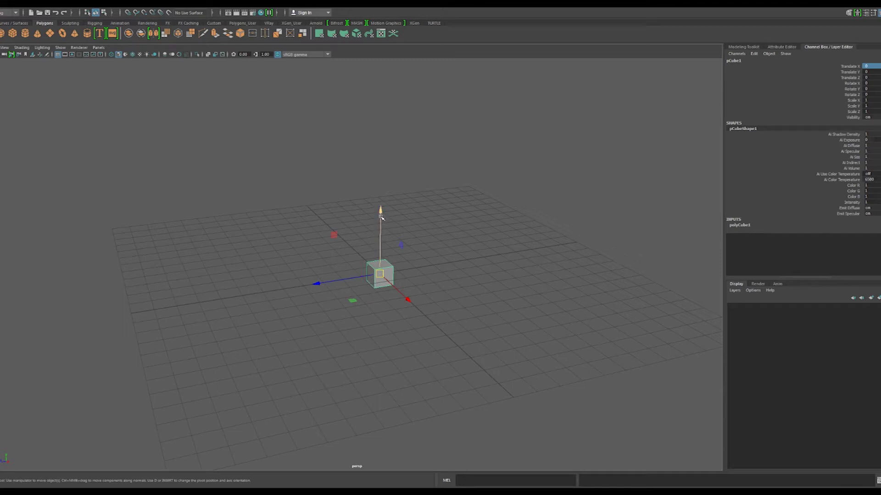
{"action": "mouse_move", "coordinate": [380, 216]}
{"action": "left_mouse_down"}
{"action": "mouse_move", "coordinate": [392, 218]}
{"action": "mouse_move", "coordinate": [388, 92]}
{"action": "mouse_move", "coordinate": [390, 219]}
{"action": "mouse_move", "coordinate": [387, 192]}
{"action": "mouse_move", "coordinate": [393, 213]}
{"action": "mouse_move", "coordinate": [381, 229]}
{"action": "left_mouse_up"}
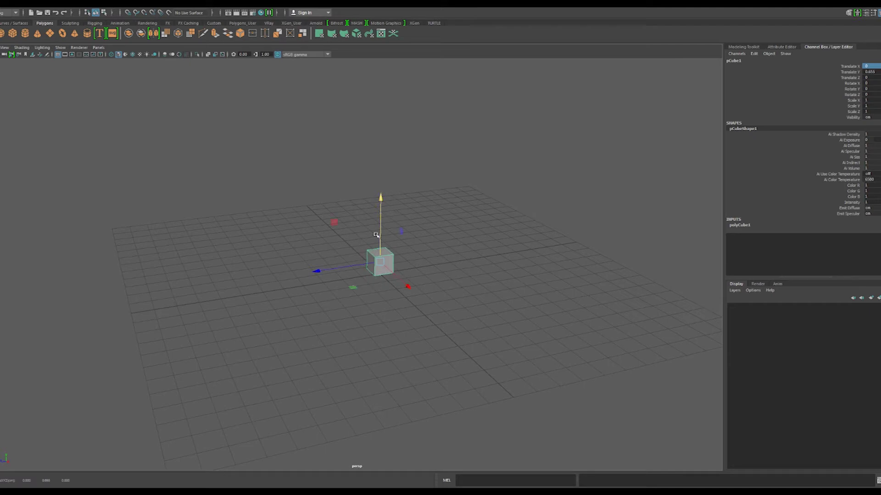
{"action": "mouse_move", "coordinate": [319, 272]}
{"action": "left_mouse_down"}
{"action": "mouse_move", "coordinate": [201, 277]}
{"action": "mouse_move", "coordinate": [323, 268]}
{"action": "mouse_move", "coordinate": [307, 264]}
{"action": "mouse_move", "coordinate": [191, 273]}
{"action": "mouse_move", "coordinate": [317, 270]}
{"action": "left_mouse_up"}
{"action": "mouse_move", "coordinate": [411, 287]}
{"action": "left_mouse_down"}
{"action": "mouse_move", "coordinate": [521, 388]}
{"action": "mouse_move", "coordinate": [361, 258]}
{"action": "mouse_move", "coordinate": [429, 319]}
{"action": "left_mouse_up"}
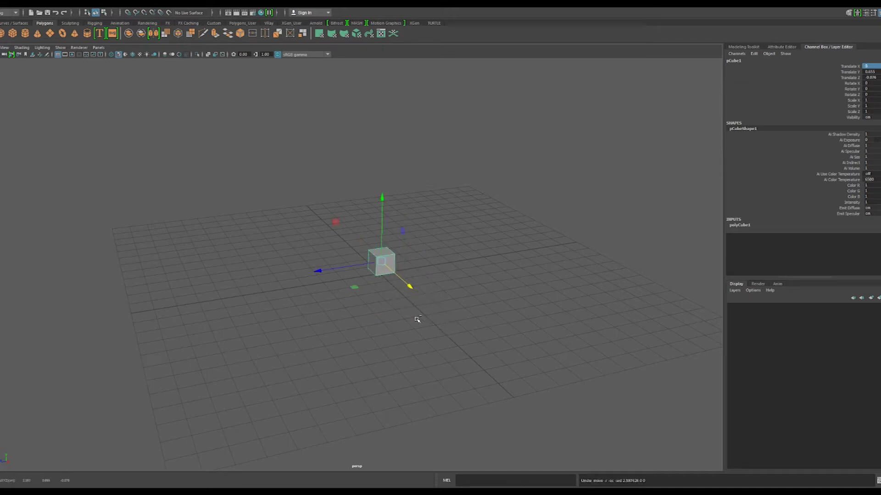
{"action": "key", "text": "ctrl+z"}
- Raise the cube along Y, drop it below the grid, then undo to leave it raised
{"action": "left_click_drag", "start_coordinate": [384, 294], "coordinate": [390, 286], "text": "alt"}
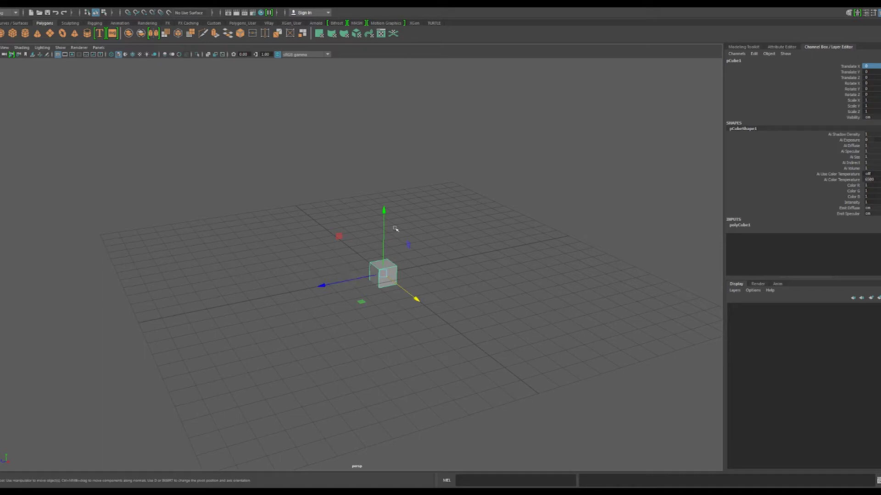
{"action": "left_click_drag", "start_coordinate": [388, 213], "coordinate": [399, 90]}
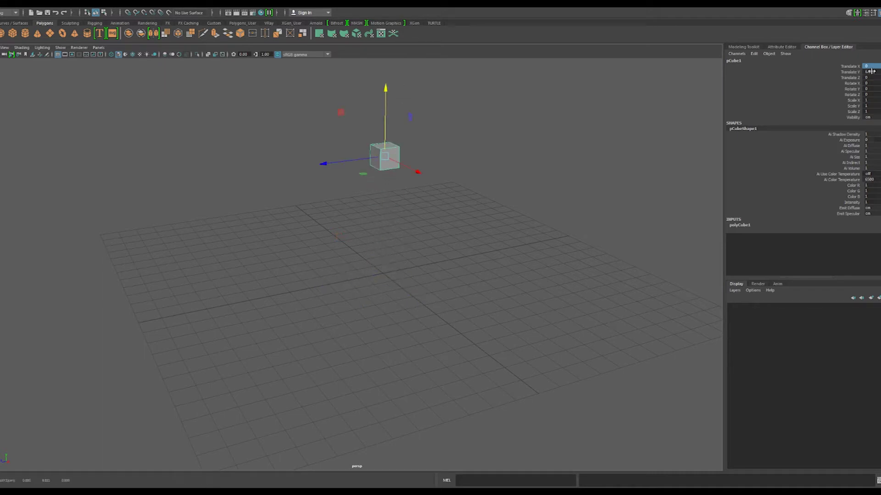
{"action": "mouse_move", "coordinate": [385, 90]}
{"action": "left_mouse_down"}
{"action": "mouse_move", "coordinate": [385, 214]}
{"action": "mouse_move", "coordinate": [409, 298]}
{"action": "left_mouse_up"}
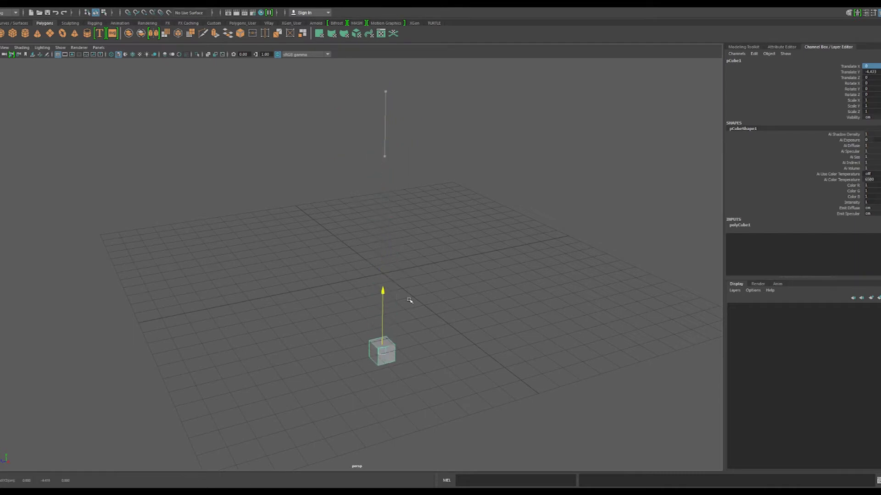
{"action": "mouse_move", "coordinate": [413, 270]}
{"action": "left_mouse_down", "text": "alt"}
{"action": "mouse_move", "coordinate": [427, 261]}
{"action": "mouse_move", "coordinate": [404, 265]}
{"action": "mouse_move", "coordinate": [407, 73]}
{"action": "mouse_move", "coordinate": [413, 307]}
{"action": "left_mouse_up", "text": "alt"}
{"action": "key", "text": "ctrl+z"}
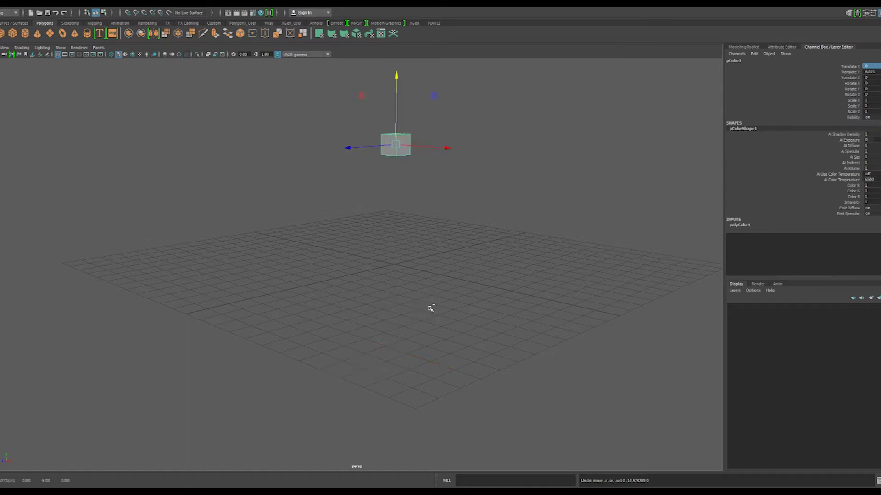
- Undo the raise, then slide the cube along Z and X, undoing each move
{"action": "key", "text": "ctrl+z"}
{"action": "mouse_move", "coordinate": [426, 304]}
{"action": "left_mouse_down", "text": "alt"}
{"action": "mouse_move", "coordinate": [380, 350]}
{"action": "mouse_move", "coordinate": [326, 285]}
{"action": "mouse_move", "coordinate": [254, 263]}
{"action": "left_mouse_up", "text": "alt"}
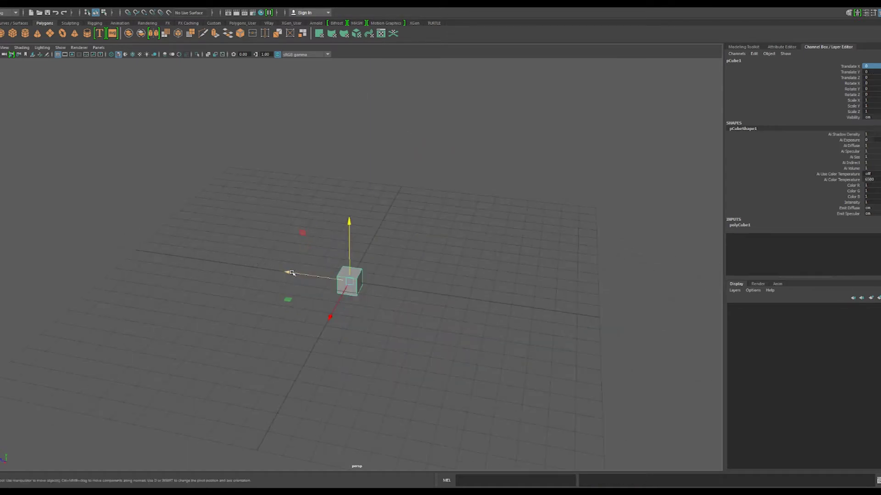
{"action": "mouse_move", "coordinate": [290, 272]}
{"action": "left_mouse_down"}
{"action": "mouse_move", "coordinate": [120, 244]}
{"action": "mouse_move", "coordinate": [567, 318]}
{"action": "left_mouse_up"}
{"action": "key", "text": "ctrl+z"}
{"action": "left_click_drag", "start_coordinate": [296, 318], "coordinate": [421, 298], "text": "alt"}
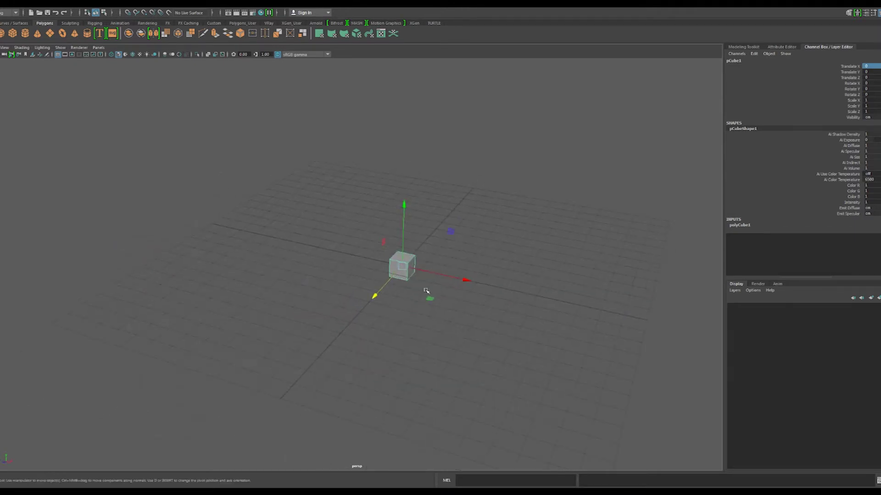
{"action": "left_click_drag", "start_coordinate": [462, 278], "coordinate": [667, 320]}
{"action": "key", "text": "ctrl+z"}
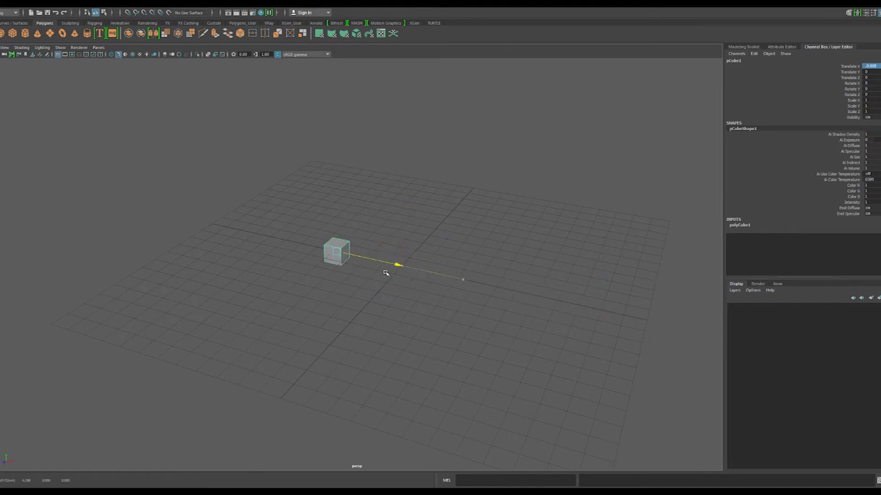
{"action": "left_click_drag", "start_coordinate": [459, 280], "coordinate": [240, 256]}
{"action": "key", "text": "ctrl+z"}
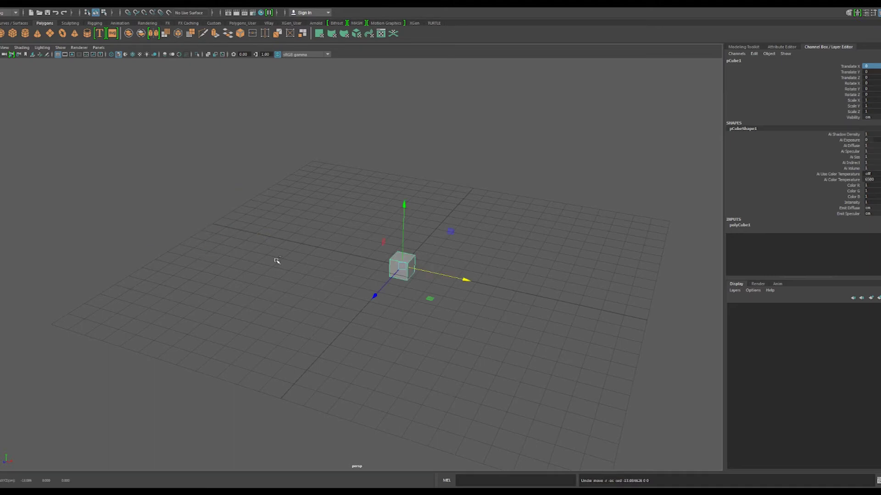
- Drag the cube freely around the scene by its centre and undo the last free move
{"action": "left_click_drag", "start_coordinate": [529, 327], "coordinate": [478, 318], "text": "alt"}
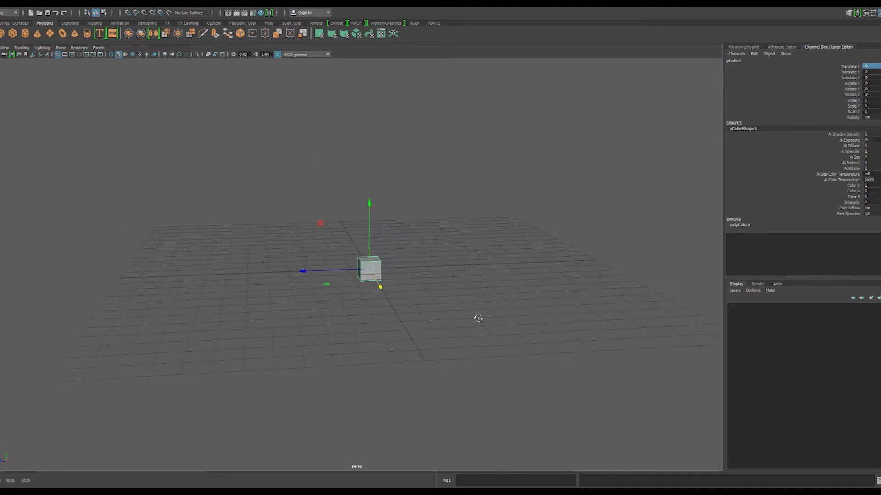
{"action": "mouse_move", "coordinate": [397, 289]}
{"action": "left_mouse_down", "text": "alt"}
{"action": "mouse_move", "coordinate": [433, 296]}
{"action": "mouse_move", "coordinate": [426, 303]}
{"action": "mouse_move", "coordinate": [396, 282]}
{"action": "left_mouse_up", "text": "alt"}
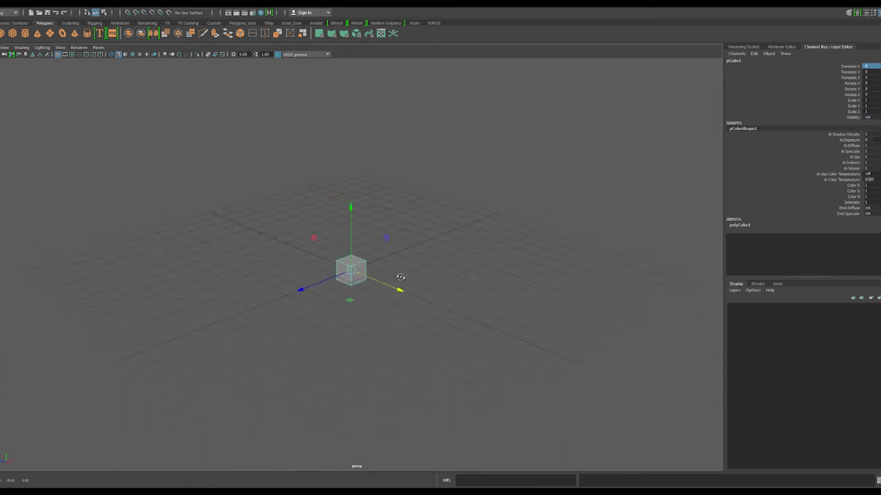
{"action": "left_click_drag", "start_coordinate": [396, 282], "coordinate": [363, 274], "text": "alt"}
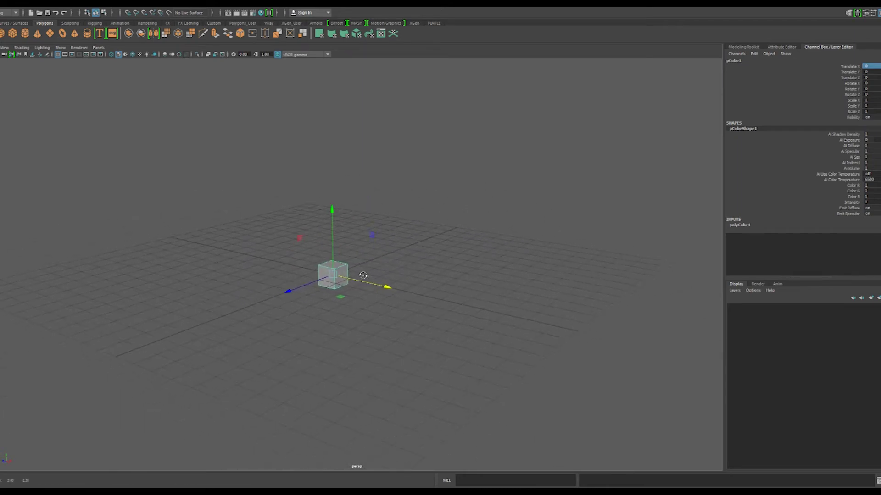
{"action": "left_click", "coordinate": [352, 271]}
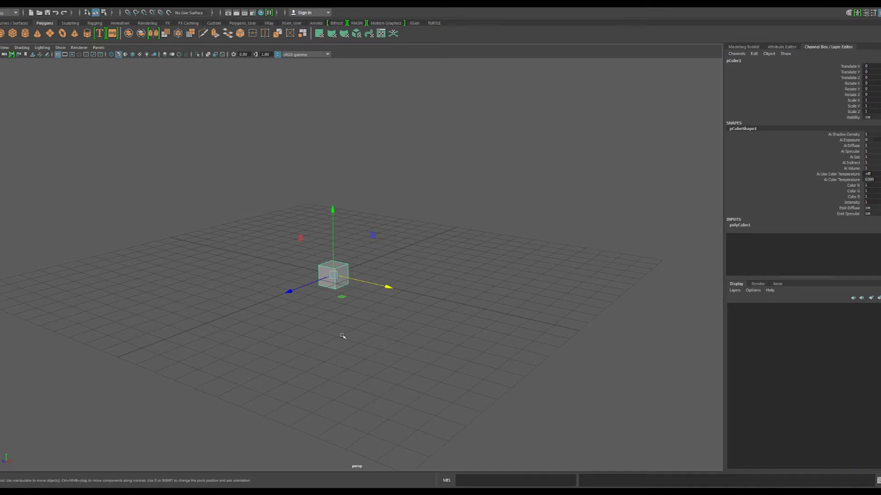
{"action": "left_click_drag", "start_coordinate": [341, 280], "coordinate": [308, 255]}
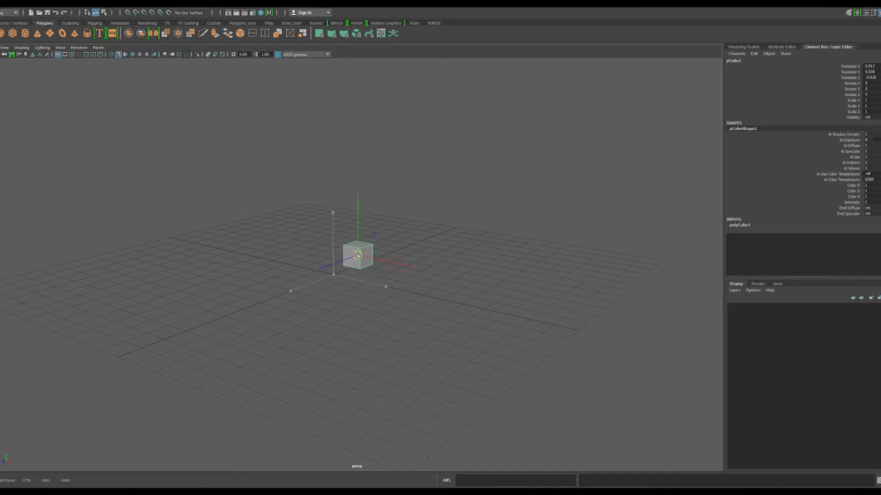
{"action": "mouse_move", "coordinate": [308, 255]}
{"action": "left_mouse_down"}
{"action": "mouse_move", "coordinate": [319, 266]}
{"action": "mouse_move", "coordinate": [300, 235]}
{"action": "mouse_move", "coordinate": [327, 268]}
{"action": "mouse_move", "coordinate": [354, 246]}
{"action": "mouse_move", "coordinate": [261, 234]}
{"action": "mouse_move", "coordinate": [403, 285]}
{"action": "mouse_move", "coordinate": [306, 225]}
{"action": "mouse_move", "coordinate": [424, 246]}
{"action": "mouse_move", "coordinate": [262, 211]}
{"action": "mouse_move", "coordinate": [336, 285]}
{"action": "mouse_move", "coordinate": [301, 187]}
{"action": "mouse_move", "coordinate": [317, 292]}
{"action": "mouse_move", "coordinate": [307, 229]}
{"action": "mouse_move", "coordinate": [333, 294]}
{"action": "mouse_move", "coordinate": [280, 170]}
{"action": "mouse_move", "coordinate": [366, 276]}
{"action": "mouse_move", "coordinate": [282, 270]}
{"action": "mouse_move", "coordinate": [309, 203]}
{"action": "mouse_move", "coordinate": [415, 230]}
{"action": "mouse_move", "coordinate": [277, 293]}
{"action": "mouse_move", "coordinate": [231, 191]}
{"action": "mouse_move", "coordinate": [330, 172]}
{"action": "mouse_move", "coordinate": [314, 288]}
{"action": "mouse_move", "coordinate": [220, 313]}
{"action": "mouse_move", "coordinate": [260, 153]}
{"action": "mouse_move", "coordinate": [324, 176]}
{"action": "mouse_move", "coordinate": [319, 262]}
{"action": "left_mouse_up"}
{"action": "mouse_move", "coordinate": [324, 294]}
{"action": "left_mouse_down", "text": "alt"}
{"action": "mouse_move", "coordinate": [364, 294]}
{"action": "mouse_move", "coordinate": [368, 261]}
{"action": "mouse_move", "coordinate": [384, 245]}
{"action": "mouse_move", "coordinate": [336, 176]}
{"action": "mouse_move", "coordinate": [330, 269]}
{"action": "mouse_move", "coordinate": [403, 180]}
{"action": "mouse_move", "coordinate": [208, 236]}
{"action": "mouse_move", "coordinate": [416, 269]}
{"action": "mouse_move", "coordinate": [318, 149]}
{"action": "mouse_move", "coordinate": [83, 257]}
{"action": "mouse_move", "coordinate": [450, 310]}
{"action": "mouse_move", "coordinate": [187, 208]}
{"action": "mouse_move", "coordinate": [409, 308]}
{"action": "mouse_move", "coordinate": [263, 232]}
{"action": "mouse_move", "coordinate": [384, 332]}
{"action": "left_mouse_up", "text": "alt"}
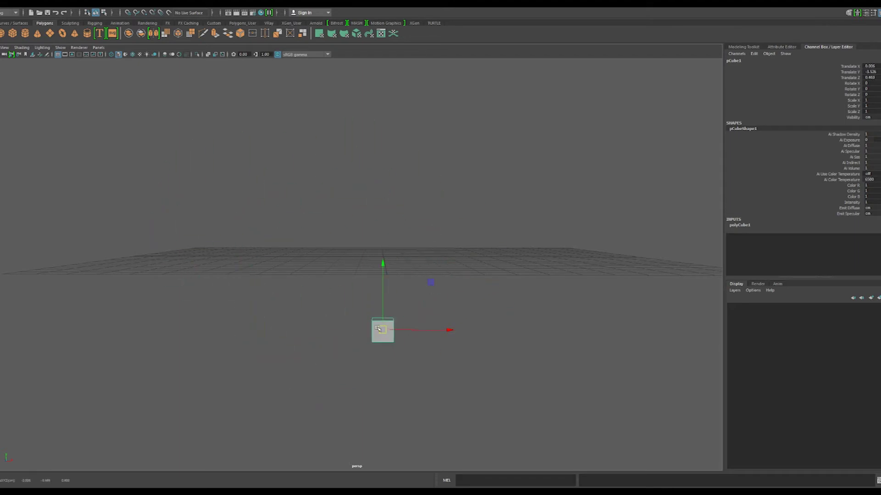
{"action": "key", "text": "ctrl+z"}
{"action": "key", "text": "ctrl+z"}
{"action": "key", "text": "ctrl+z"}
- Drag the cube within the XY plane and around the scene, then undo back to the origin
{"action": "mouse_move", "coordinate": [415, 356]}
{"action": "left_mouse_down", "text": "alt"}
{"action": "mouse_move", "coordinate": [417, 338]}
{"action": "mouse_move", "coordinate": [340, 311]}
{"action": "left_mouse_up", "text": "alt"}
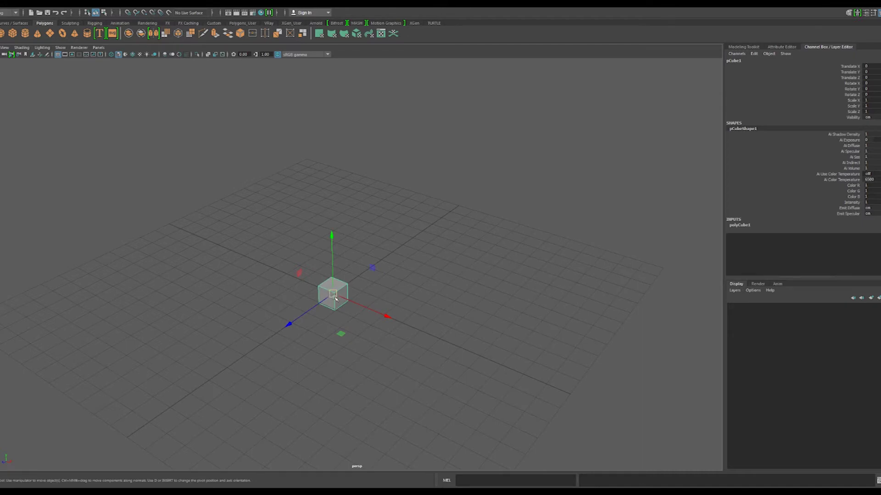
{"action": "mouse_move", "coordinate": [389, 289]}
{"action": "left_mouse_down", "text": "alt"}
{"action": "mouse_move", "coordinate": [410, 281]}
{"action": "mouse_move", "coordinate": [378, 327]}
{"action": "mouse_move", "coordinate": [338, 331]}
{"action": "left_mouse_up", "text": "alt"}
{"action": "mouse_move", "coordinate": [252, 306]}
{"action": "left_mouse_down", "text": "alt"}
{"action": "mouse_move", "coordinate": [406, 332]}
{"action": "mouse_move", "coordinate": [303, 347]}
{"action": "mouse_move", "coordinate": [338, 326]}
{"action": "left_mouse_up", "text": "alt"}
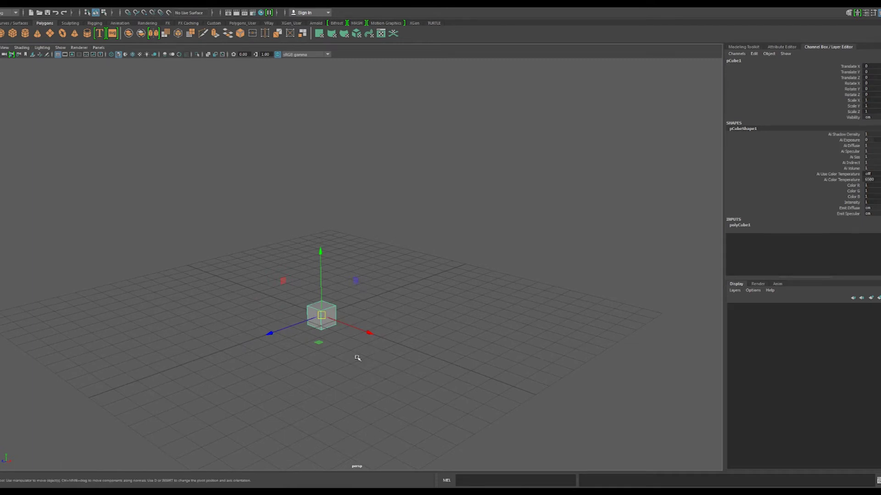
{"action": "left_click_drag", "start_coordinate": [357, 285], "coordinate": [419, 290], "text": "alt"}
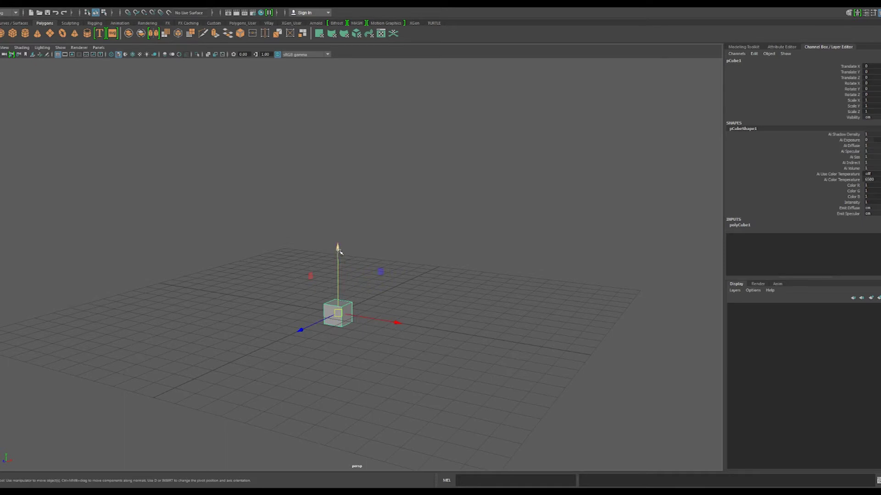
{"action": "left_click_drag", "start_coordinate": [380, 274], "coordinate": [381, 274]}
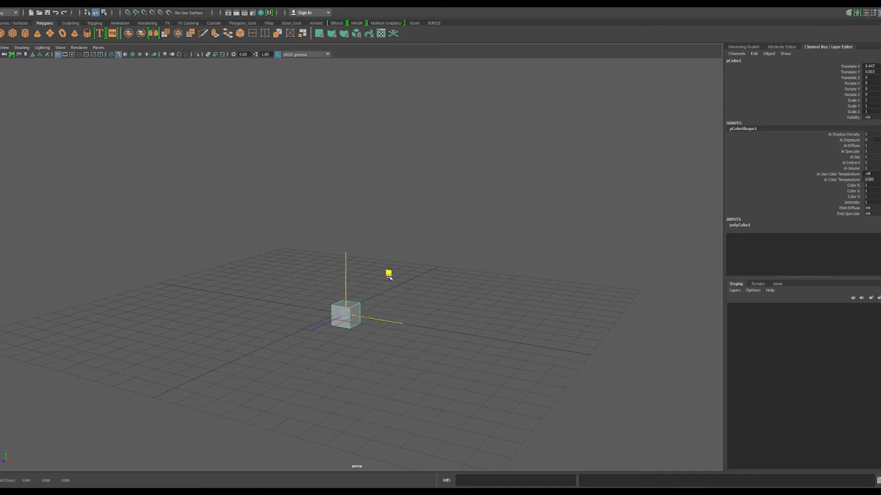
{"action": "mouse_move", "coordinate": [381, 274]}
{"action": "middle_mouse_down"}
{"action": "mouse_move", "coordinate": [304, 169]}
{"action": "mouse_move", "coordinate": [288, 349]}
{"action": "mouse_move", "coordinate": [365, 151]}
{"action": "mouse_move", "coordinate": [277, 275]}
{"action": "mouse_move", "coordinate": [329, 171]}
{"action": "mouse_move", "coordinate": [385, 246]}
{"action": "mouse_move", "coordinate": [285, 277]}
{"action": "mouse_move", "coordinate": [357, 339]}
{"action": "mouse_move", "coordinate": [415, 317]}
{"action": "middle_mouse_up"}
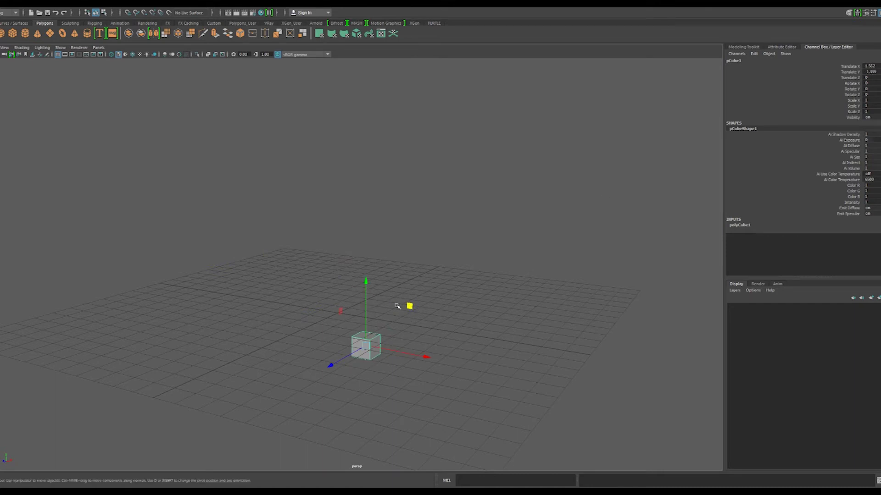
{"action": "mouse_move", "coordinate": [408, 306]}
{"action": "middle_mouse_down"}
{"action": "mouse_move", "coordinate": [403, 157]}
{"action": "mouse_move", "coordinate": [458, 334]}
{"action": "mouse_move", "coordinate": [268, 236]}
{"action": "mouse_move", "coordinate": [409, 228]}
{"action": "middle_mouse_up"}
{"action": "key", "text": "ctrl+z"}
{"action": "key", "text": "ctrl+z"}
{"action": "left_click_drag", "start_coordinate": [401, 301], "coordinate": [323, 298], "text": "alt"}
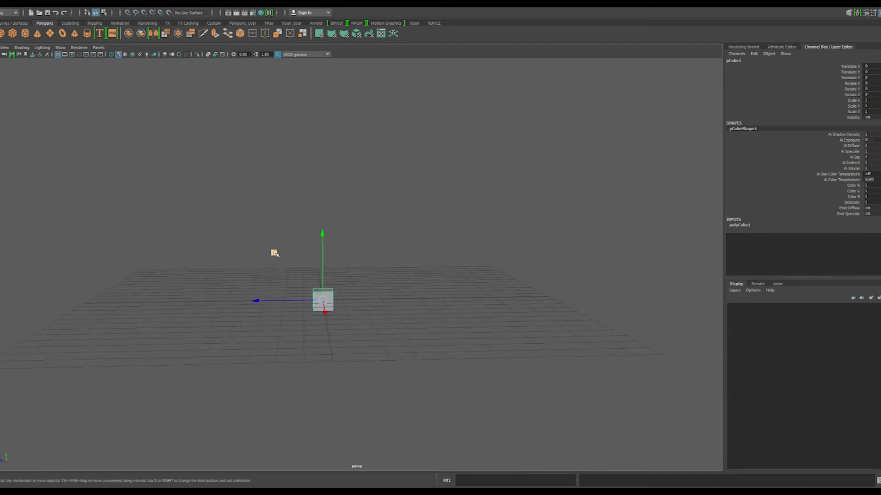
- Drag the cube freely, then across the XZ ground plane from above, undoing both moves
{"action": "mouse_move", "coordinate": [275, 252]}
{"action": "middle_mouse_down"}
{"action": "mouse_move", "coordinate": [356, 299]}
{"action": "mouse_move", "coordinate": [311, 153]}
{"action": "mouse_move", "coordinate": [233, 278]}
{"action": "mouse_move", "coordinate": [384, 217]}
{"action": "mouse_move", "coordinate": [244, 192]}
{"action": "mouse_move", "coordinate": [379, 252]}
{"action": "mouse_move", "coordinate": [244, 207]}
{"action": "mouse_move", "coordinate": [330, 286]}
{"action": "mouse_move", "coordinate": [222, 194]}
{"action": "mouse_move", "coordinate": [237, 303]}
{"action": "mouse_move", "coordinate": [345, 186]}
{"action": "mouse_move", "coordinate": [200, 283]}
{"action": "mouse_move", "coordinate": [354, 211]}
{"action": "mouse_move", "coordinate": [224, 215]}
{"action": "middle_mouse_up"}
{"action": "key", "text": "ctrl+z"}
{"action": "mouse_move", "coordinate": [266, 291]}
{"action": "left_mouse_down", "text": "alt"}
{"action": "mouse_move", "coordinate": [373, 338]}
{"action": "mouse_move", "coordinate": [368, 364]}
{"action": "mouse_move", "coordinate": [313, 367]}
{"action": "mouse_move", "coordinate": [288, 347]}
{"action": "left_mouse_up", "text": "alt"}
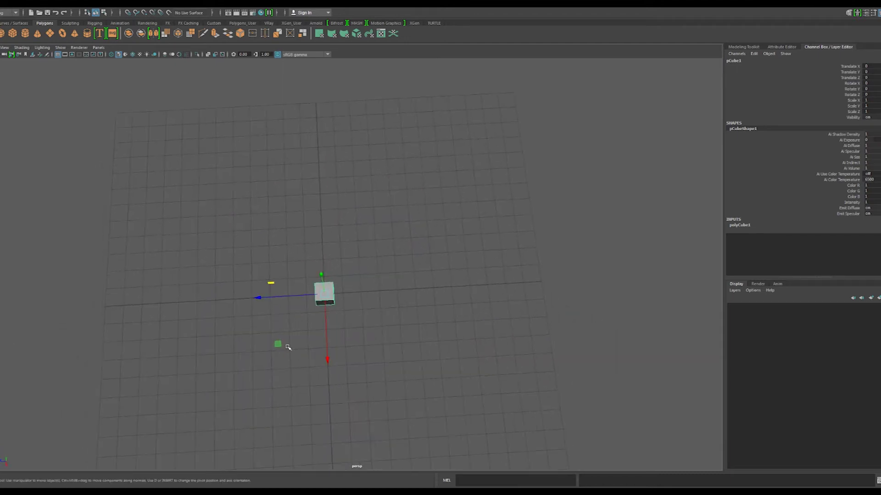
{"action": "mouse_move", "coordinate": [278, 344]}
{"action": "middle_mouse_down"}
{"action": "mouse_move", "coordinate": [265, 354]}
{"action": "mouse_move", "coordinate": [425, 282]}
{"action": "mouse_move", "coordinate": [252, 364]}
{"action": "mouse_move", "coordinate": [307, 234]}
{"action": "mouse_move", "coordinate": [299, 389]}
{"action": "mouse_move", "coordinate": [220, 249]}
{"action": "mouse_move", "coordinate": [310, 281]}
{"action": "mouse_move", "coordinate": [261, 256]}
{"action": "middle_mouse_up"}
{"action": "key", "text": "ctrl+z"}
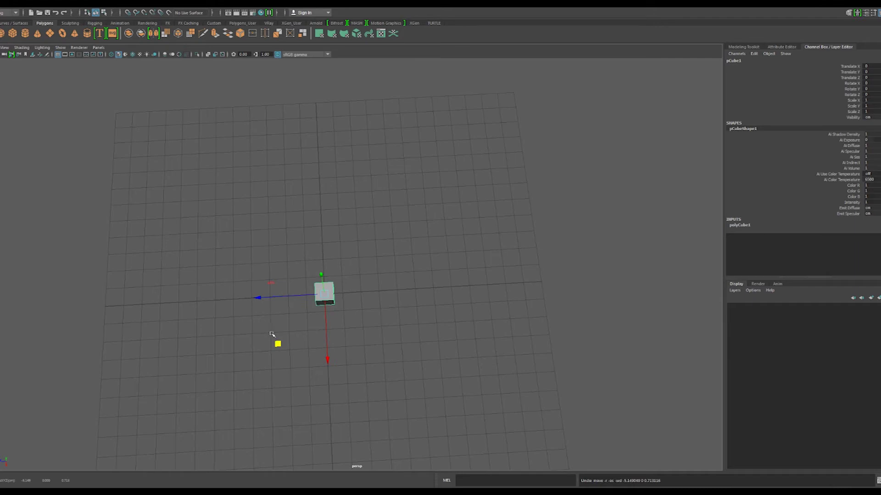
{"action": "key", "text": "ctrl+z"}
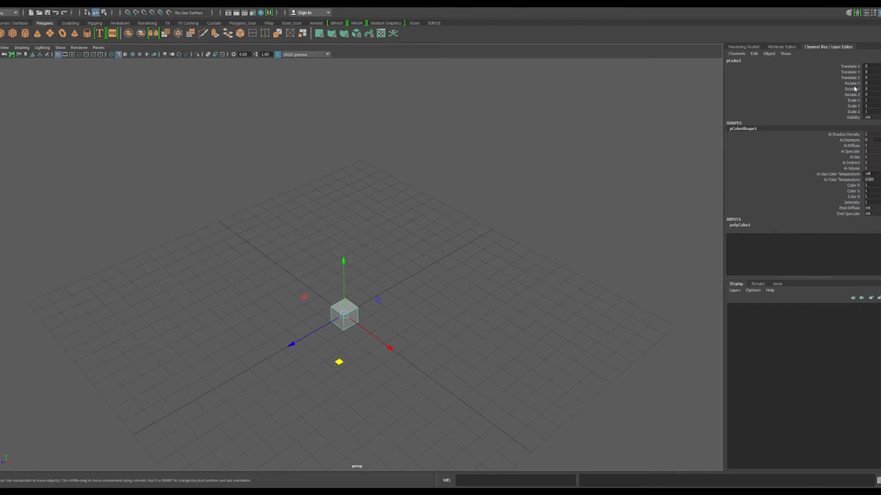
- Activate the Rotate tool on the cube, orbit lower, and add a polygon cylinder at the origin
{"action": "key", "text": "e"}
{"action": "mouse_move", "coordinate": [423, 309]}
{"action": "left_mouse_down", "text": "alt"}
{"action": "mouse_move", "coordinate": [394, 295]}
{"action": "mouse_move", "coordinate": [423, 299]}
{"action": "left_mouse_up", "text": "alt"}
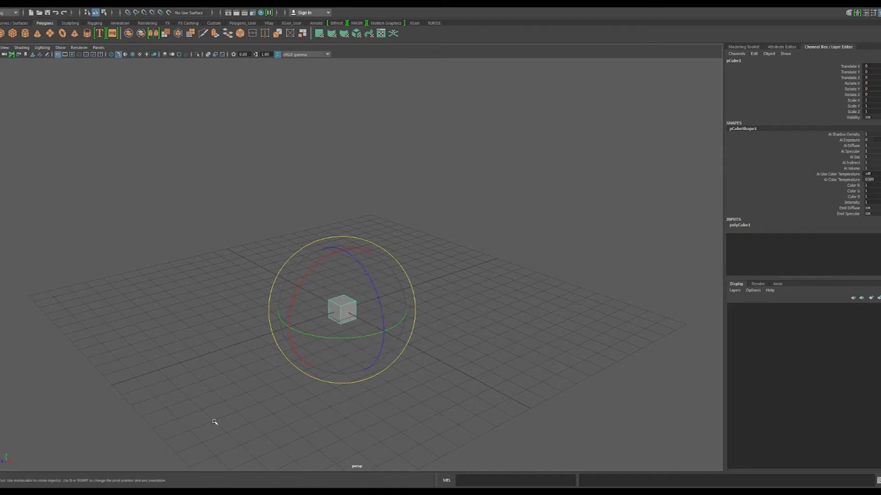
{"action": "left_click_drag", "start_coordinate": [215, 422], "coordinate": [322, 354], "text": "alt"}
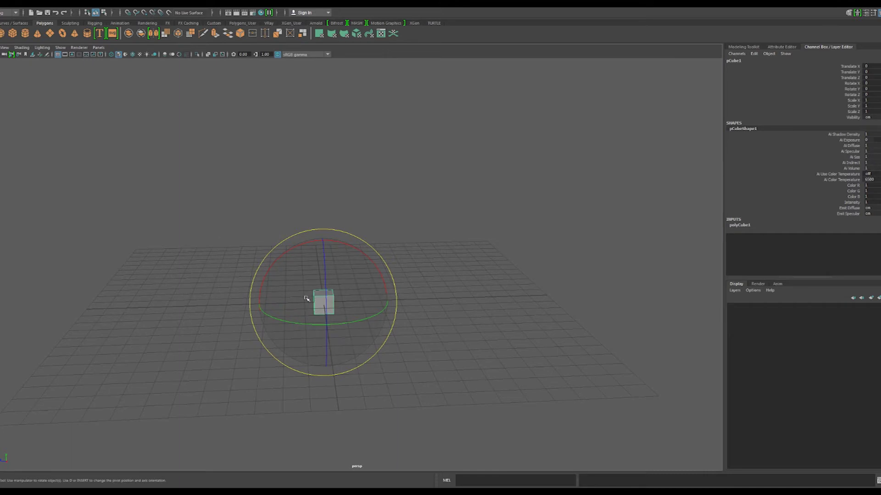
{"action": "left_click", "coordinate": [27, 34]}
- Shrink the cylinder uniformly and rotate it on X to lie flat
{"action": "key", "text": "r"}
{"action": "left_click_drag", "start_coordinate": [323, 302], "coordinate": [296, 301]}
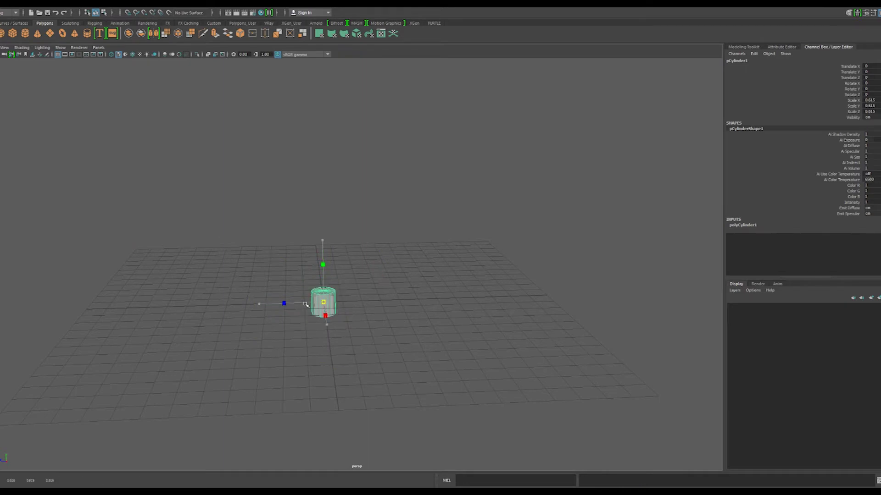
{"action": "key", "text": "e"}
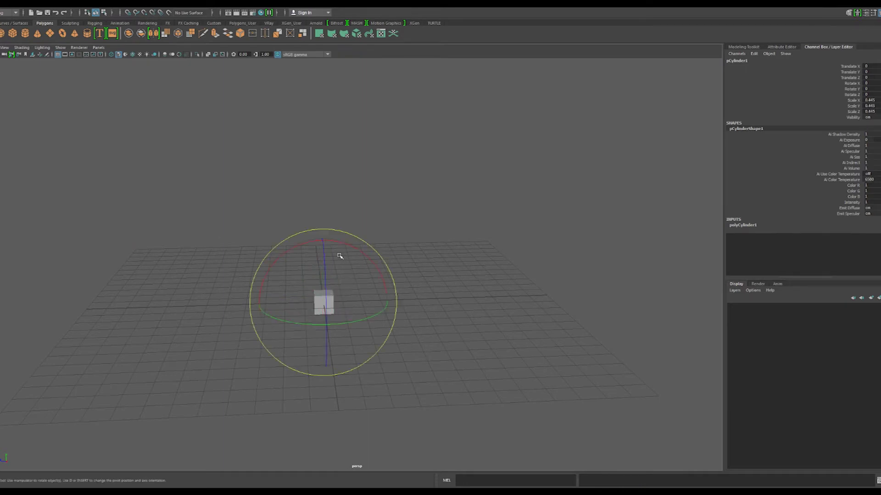
{"action": "left_click_drag", "start_coordinate": [341, 242], "coordinate": [209, 264]}
- Stretch the cylinder along Y and slide it along Z until it touches the cube
{"action": "key", "text": "r"}
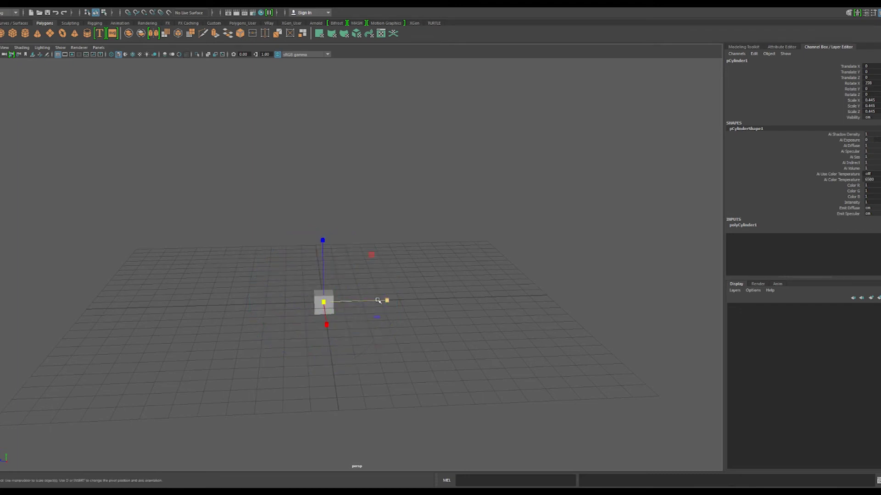
{"action": "mouse_move", "coordinate": [388, 300]}
{"action": "left_mouse_down"}
{"action": "mouse_move", "coordinate": [720, 298]}
{"action": "mouse_move", "coordinate": [731, 311]}
{"action": "left_mouse_up"}
{"action": "left_click_drag", "start_coordinate": [388, 301], "coordinate": [220, 306]}
{"action": "key", "text": "w"}
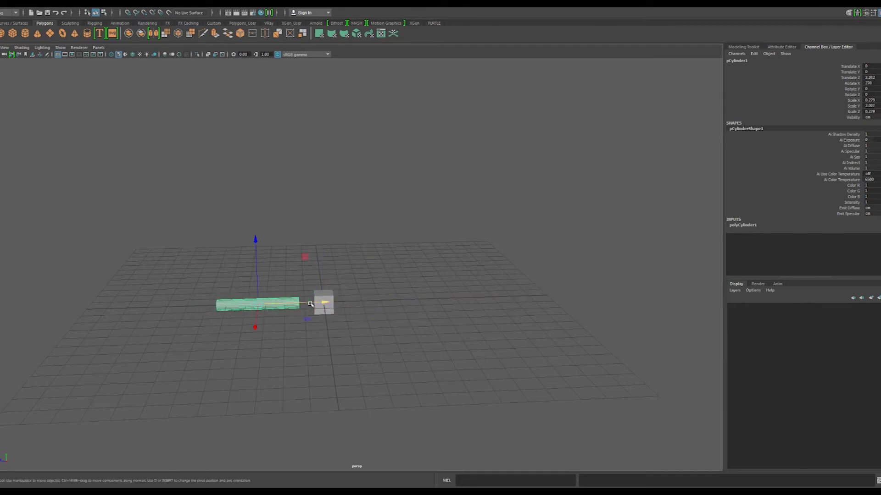
{"action": "left_click_drag", "start_coordinate": [328, 304], "coordinate": [341, 306]}
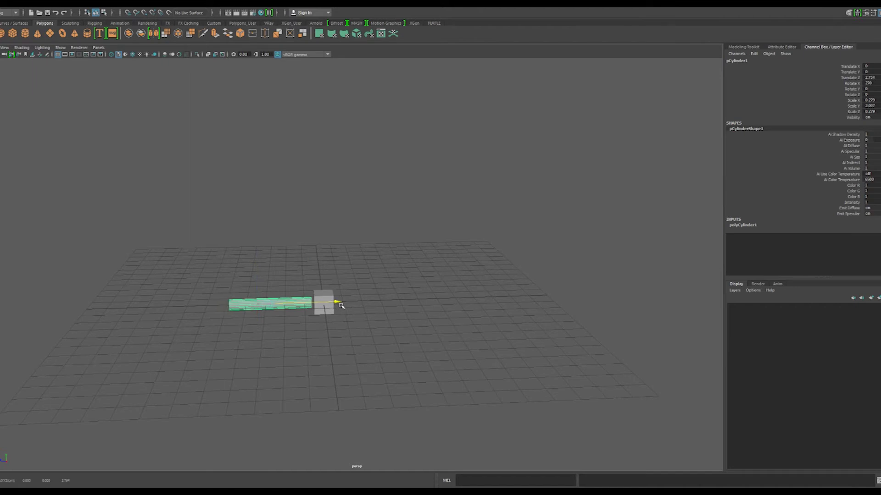
- Assign the cylinder a new lambert2 material and set its Color to blue
{"action": "right_click", "coordinate": [257, 306]}
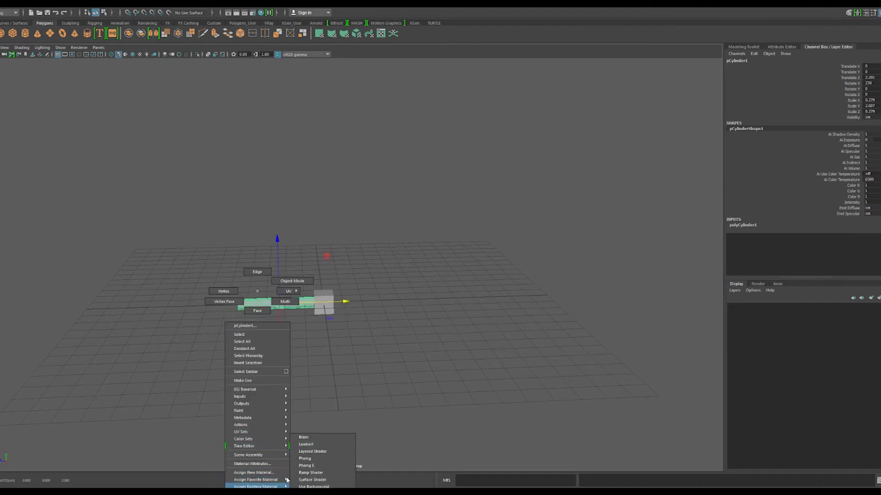
{"action": "left_click", "coordinate": [317, 444]}
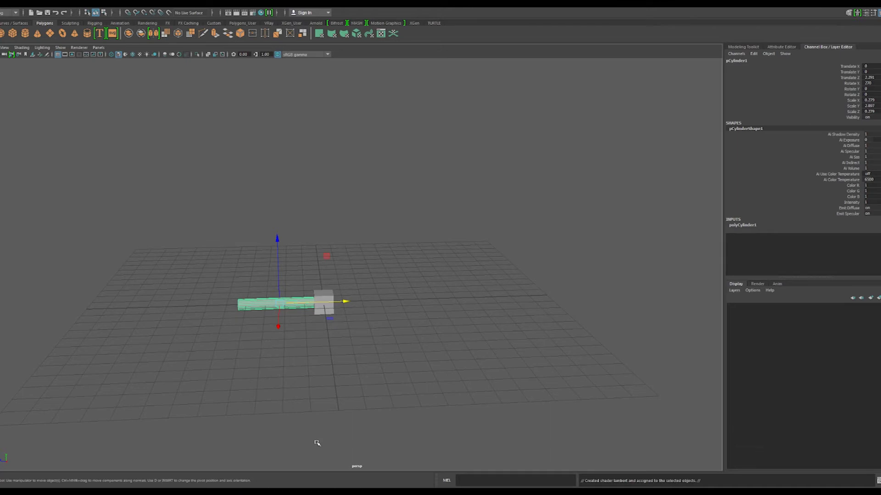
{"action": "key", "text": "ctrl+a"}
{"action": "left_click", "coordinate": [837, 67]}
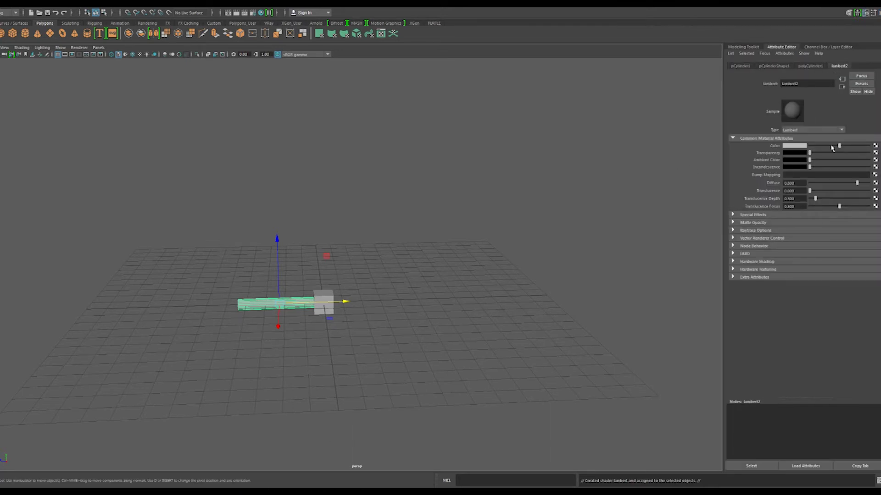
{"action": "left_click", "coordinate": [807, 146]}
{"action": "left_click", "coordinate": [810, 131]}
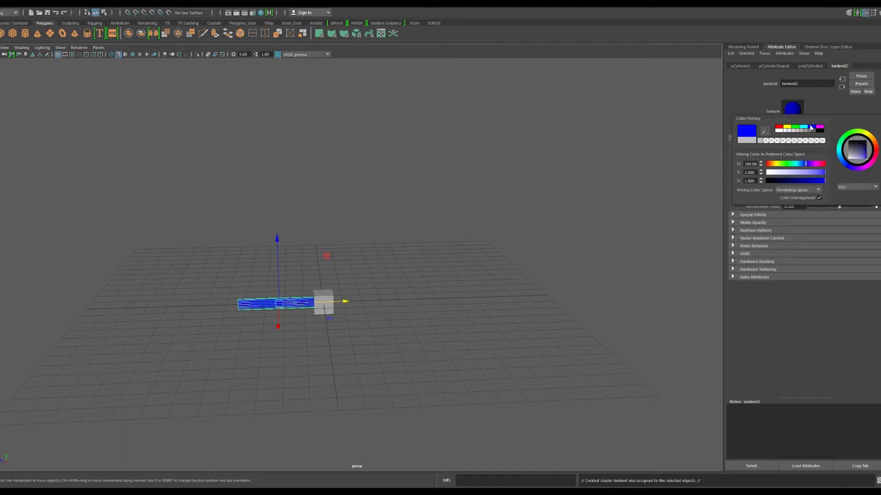
{"action": "left_click", "coordinate": [391, 186]}
- Select the cube and switch to the Rotate tool
{"action": "left_click", "coordinate": [323, 299]}
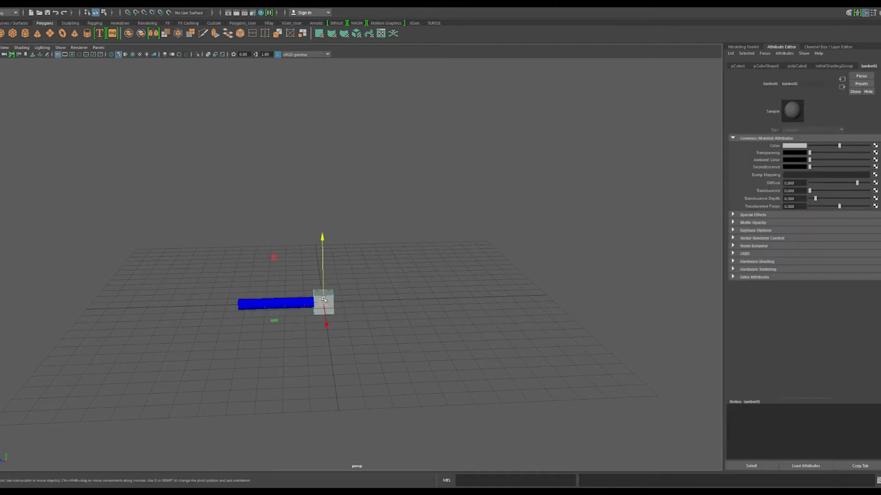
{"action": "key", "text": "e"}
{"action": "mouse_move", "coordinate": [403, 258]}
{"action": "left_mouse_down", "text": "alt"}
{"action": "mouse_move", "coordinate": [447, 261]}
{"action": "mouse_move", "coordinate": [366, 280]}
{"action": "mouse_move", "coordinate": [455, 356]}
{"action": "mouse_move", "coordinate": [474, 355]}
{"action": "mouse_move", "coordinate": [424, 335]}
{"action": "left_mouse_up", "text": "alt"}
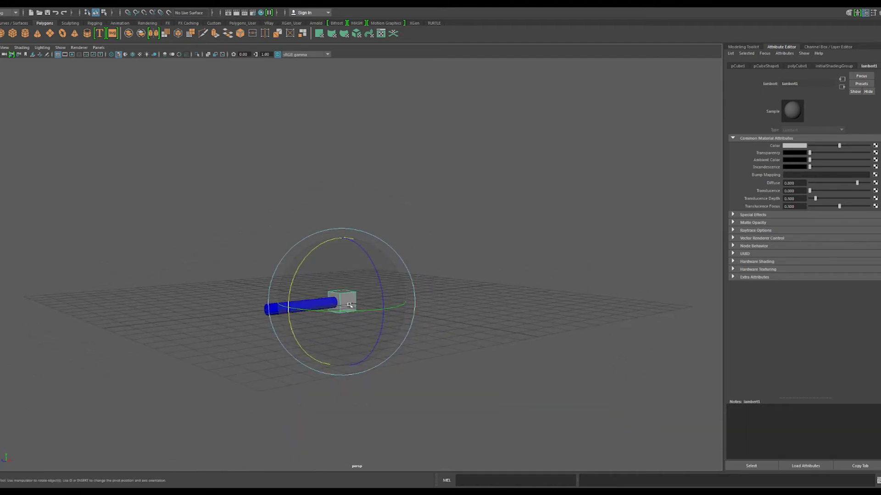
- Rotate the cube about the view axis, then delete the blue cylinder
{"action": "mouse_move", "coordinate": [407, 319]}
{"action": "left_mouse_down", "text": "alt"}
{"action": "mouse_move", "coordinate": [453, 327]}
{"action": "mouse_move", "coordinate": [315, 309]}
{"action": "mouse_move", "coordinate": [421, 303]}
{"action": "mouse_move", "coordinate": [381, 314]}
{"action": "left_mouse_up", "text": "alt"}
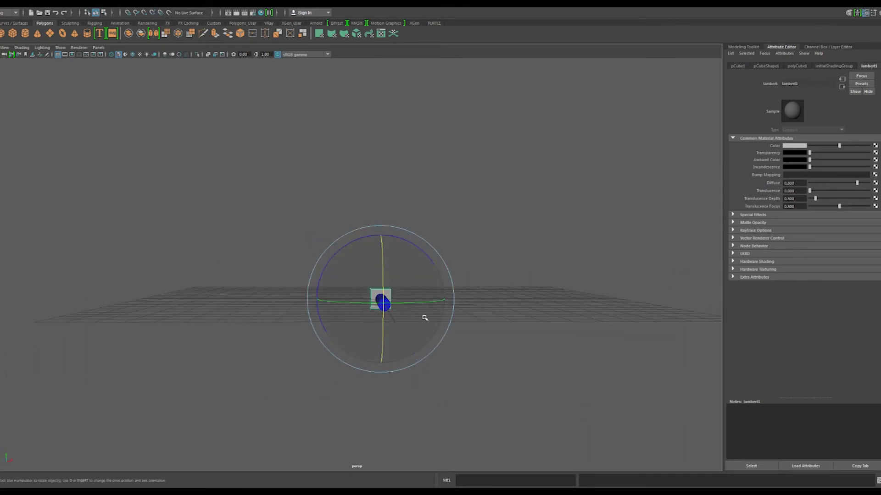
{"action": "mouse_move", "coordinate": [416, 247]}
{"action": "left_mouse_down"}
{"action": "mouse_move", "coordinate": [364, 243]}
{"action": "mouse_move", "coordinate": [299, 270]}
{"action": "mouse_move", "coordinate": [454, 286]}
{"action": "mouse_move", "coordinate": [243, 249]}
{"action": "left_mouse_up"}
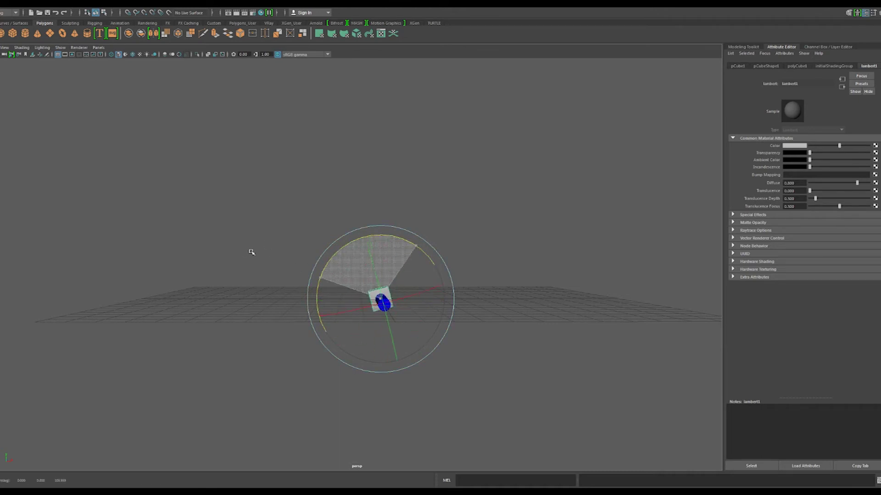
{"action": "mouse_move", "coordinate": [515, 299]}
{"action": "left_mouse_down", "text": "alt"}
{"action": "mouse_move", "coordinate": [471, 328]}
{"action": "mouse_move", "coordinate": [354, 373]}
{"action": "mouse_move", "coordinate": [448, 334]}
{"action": "mouse_move", "coordinate": [331, 368]}
{"action": "left_mouse_up", "text": "alt"}
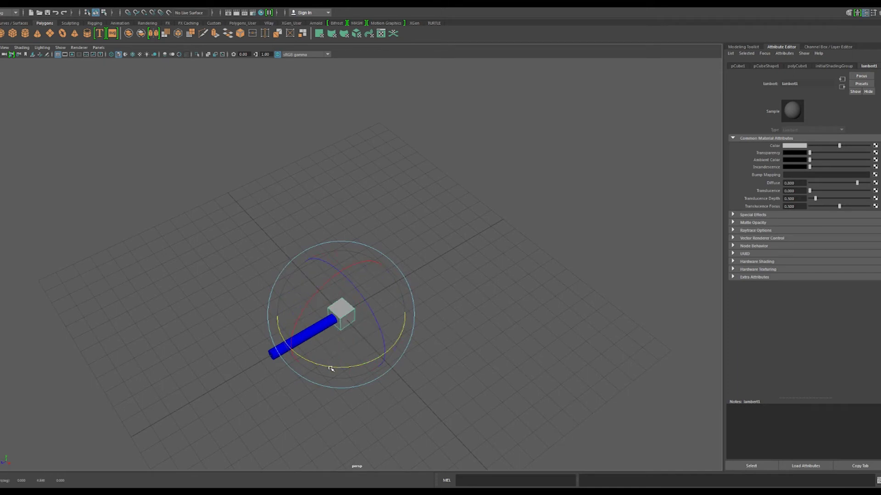
{"action": "left_click", "coordinate": [269, 355]}
{"action": "key", "text": "Delete"}
{"action": "left_click", "coordinate": [341, 309]}
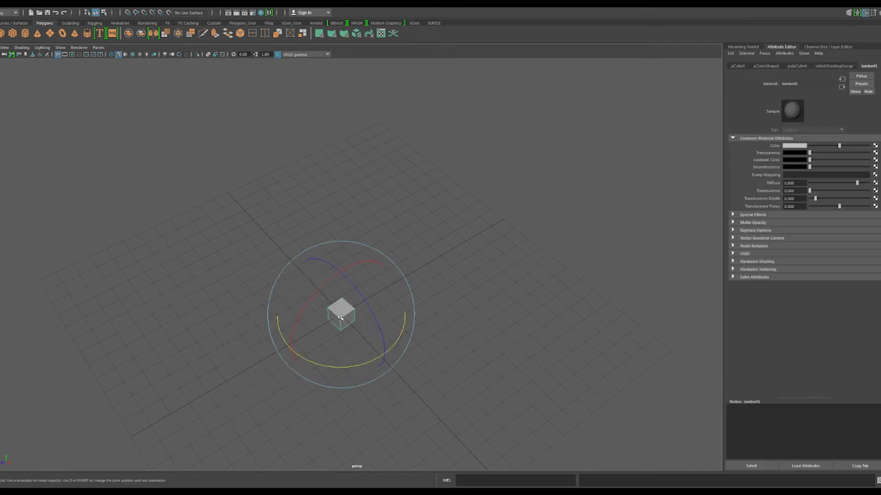
{"action": "key", "text": "ctrl+z"}
{"action": "key", "text": "ctrl+z"}
{"action": "key", "text": "ctrl+z"}
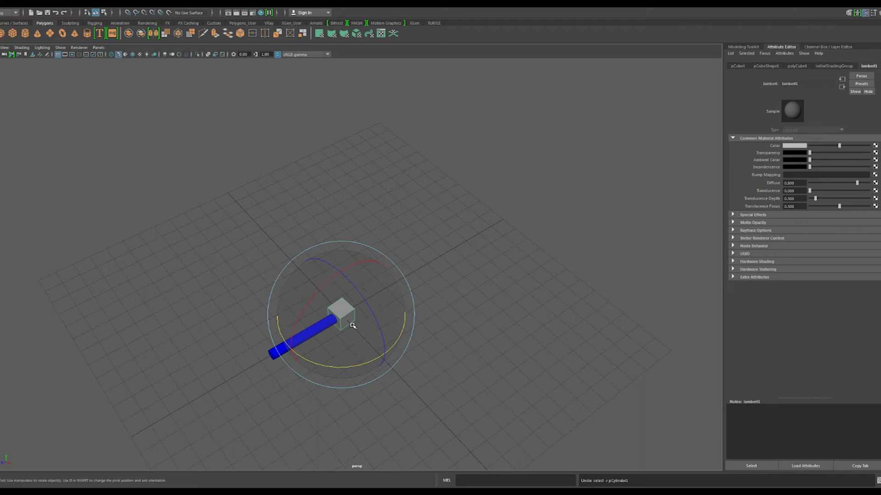
{"action": "key", "text": "ctrl+z"}
{"action": "key", "text": "ctrl+z"}
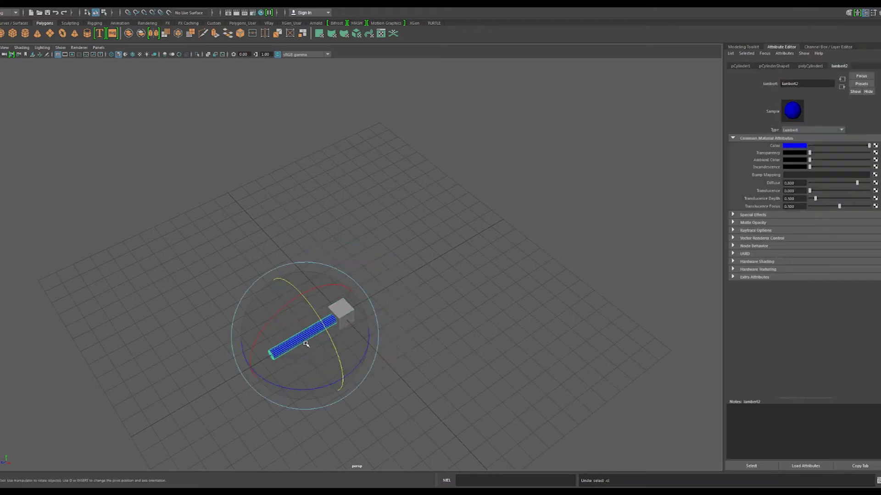
{"action": "key", "text": "d"}
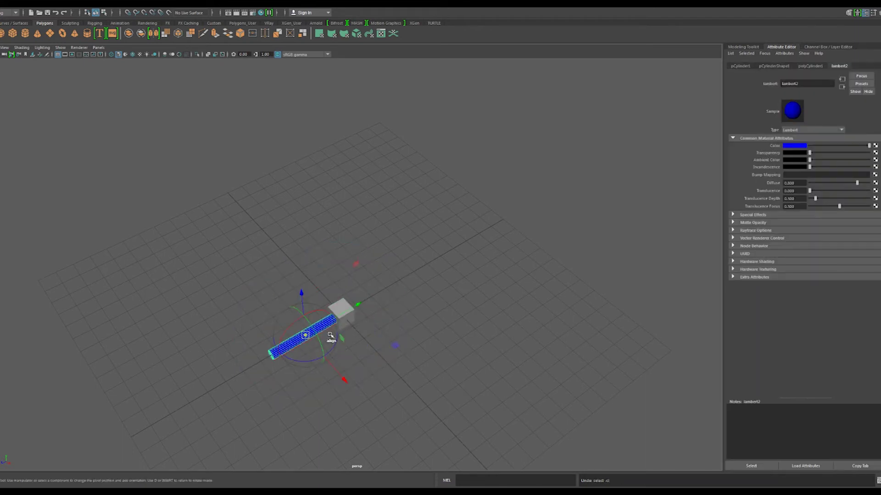
{"action": "key", "text": "Delete"}
- Select the cube, undo its last rotation, and show its values in the Channel Box
{"action": "left_click", "coordinate": [353, 320]}
{"action": "mouse_move", "coordinate": [356, 271]}
{"action": "left_mouse_down", "text": "alt"}
{"action": "mouse_move", "coordinate": [346, 278]}
{"action": "mouse_move", "coordinate": [330, 270]}
{"action": "left_mouse_up", "text": "alt"}
{"action": "key", "text": "ctrl+z"}
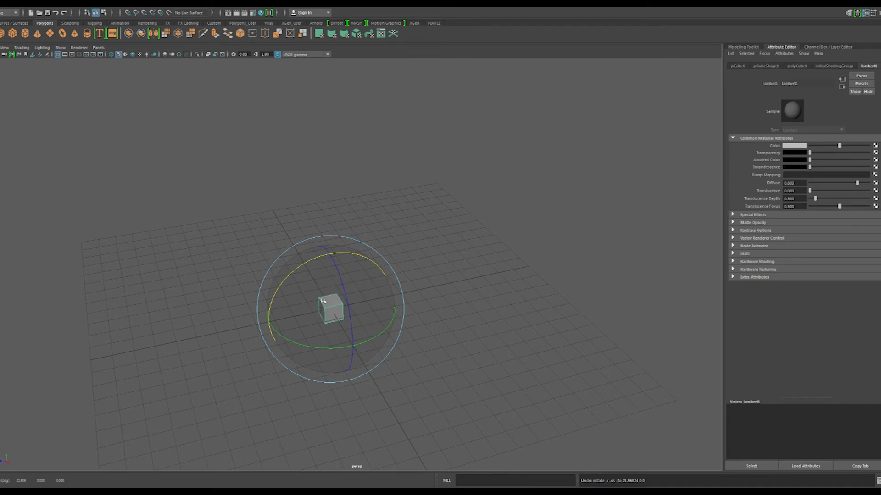
{"action": "left_click", "coordinate": [320, 304]}
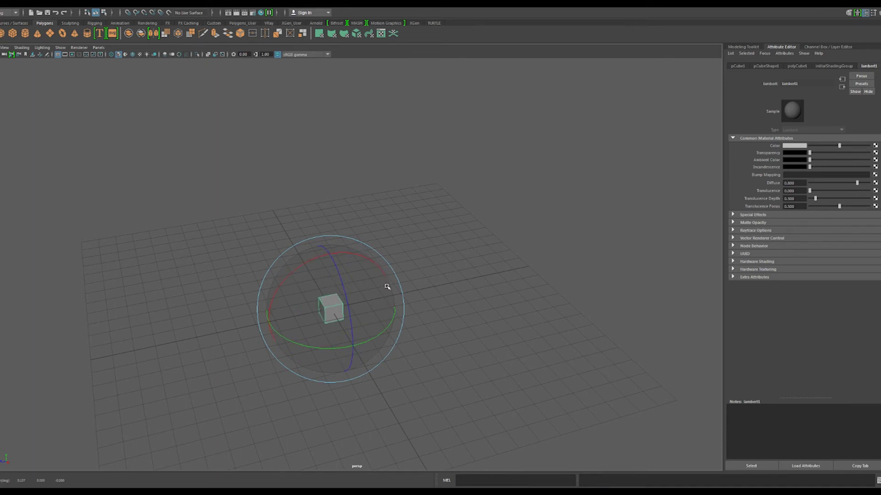
{"action": "left_click", "coordinate": [812, 48]}
- Try free and view-axis rotations on pCube1, undoing each so its rotation stays at 0
{"action": "key", "text": "ctrl+z"}
{"action": "mouse_move", "coordinate": [341, 288]}
{"action": "left_mouse_down"}
{"action": "mouse_move", "coordinate": [335, 302]}
{"action": "mouse_move", "coordinate": [314, 271]}
{"action": "mouse_move", "coordinate": [360, 314]}
{"action": "mouse_move", "coordinate": [301, 274]}
{"action": "mouse_move", "coordinate": [413, 324]}
{"action": "mouse_move", "coordinate": [325, 269]}
{"action": "mouse_move", "coordinate": [409, 271]}
{"action": "mouse_move", "coordinate": [345, 324]}
{"action": "mouse_move", "coordinate": [354, 338]}
{"action": "mouse_move", "coordinate": [350, 324]}
{"action": "mouse_move", "coordinate": [329, 319]}
{"action": "left_mouse_up"}
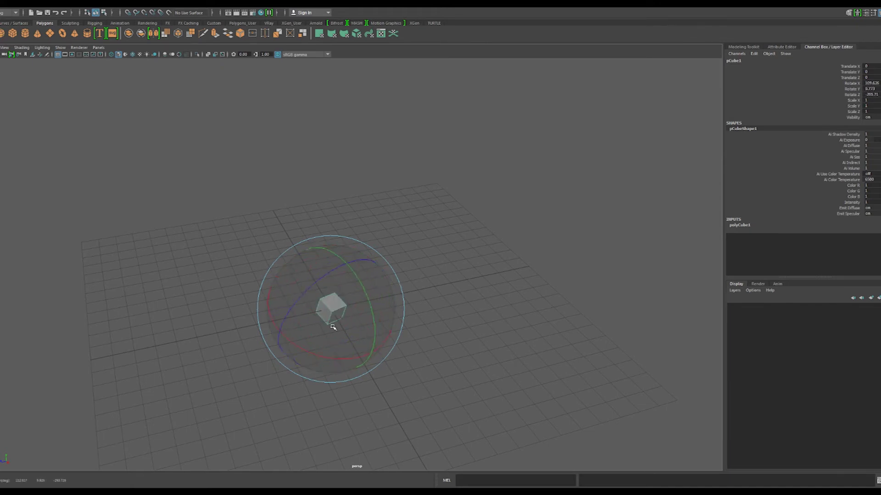
{"action": "key", "text": "ctrl+z"}
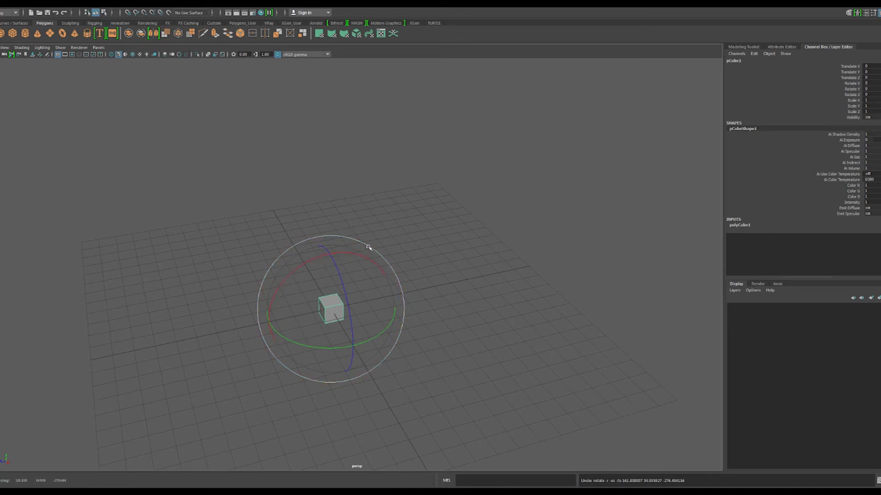
{"action": "mouse_move", "coordinate": [368, 247]}
{"action": "left_mouse_down"}
{"action": "mouse_move", "coordinate": [316, 237]}
{"action": "mouse_move", "coordinate": [273, 242]}
{"action": "mouse_move", "coordinate": [269, 252]}
{"action": "mouse_move", "coordinate": [395, 268]}
{"action": "mouse_move", "coordinate": [379, 321]}
{"action": "mouse_move", "coordinate": [346, 240]}
{"action": "mouse_move", "coordinate": [315, 330]}
{"action": "mouse_move", "coordinate": [373, 246]}
{"action": "mouse_move", "coordinate": [373, 363]}
{"action": "mouse_move", "coordinate": [242, 276]}
{"action": "mouse_move", "coordinate": [273, 329]}
{"action": "left_mouse_up"}
{"action": "key", "text": "ctrl+z"}
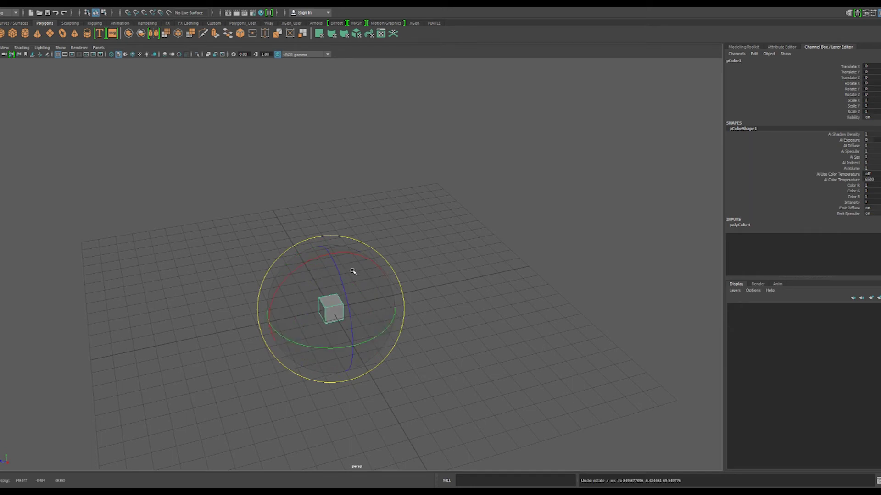
{"action": "key", "text": "ctrl+z"}
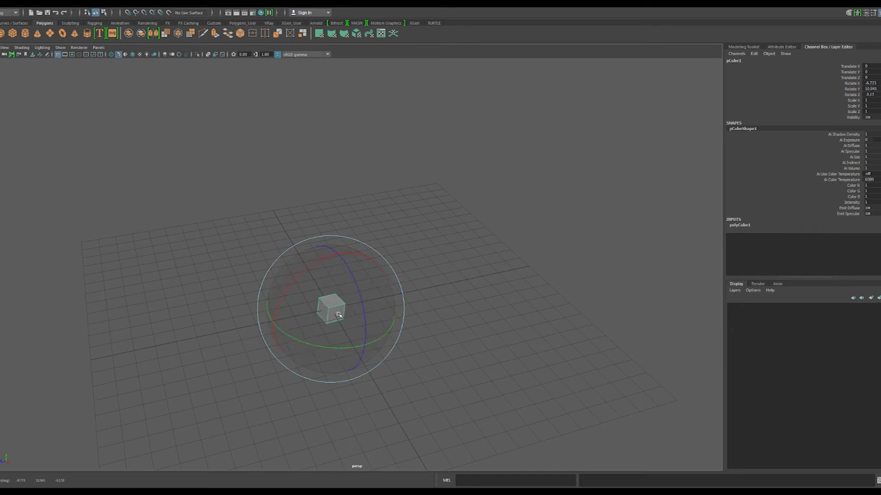
- Spin the cube around Y twice, undo both, then switch to the Move tool
{"action": "left_click_drag", "start_coordinate": [300, 344], "coordinate": [312, 347]}
{"action": "key", "text": "ctrl+z"}
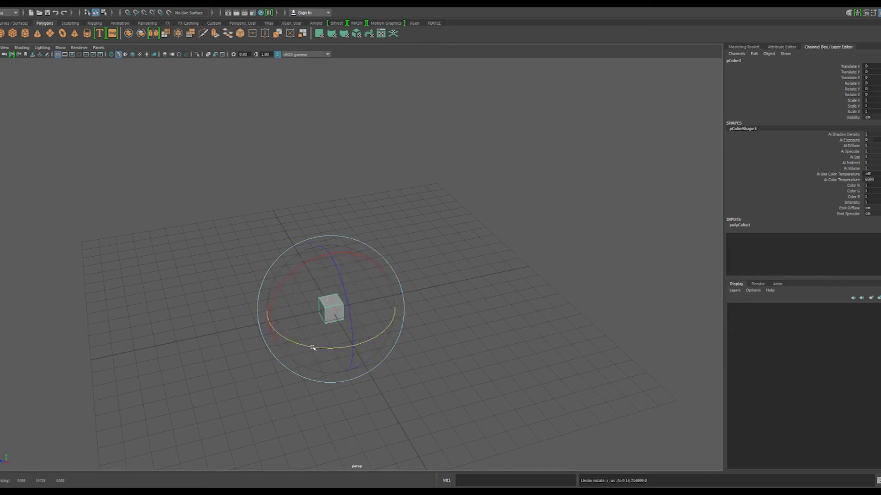
{"action": "mouse_move", "coordinate": [307, 346]}
{"action": "left_mouse_down"}
{"action": "mouse_move", "coordinate": [297, 341]}
{"action": "mouse_move", "coordinate": [304, 345]}
{"action": "left_mouse_up"}
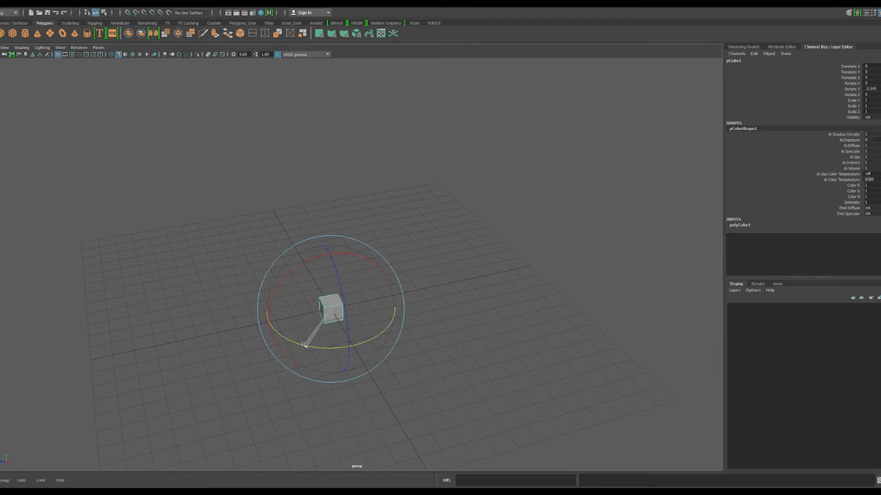
{"action": "key", "text": "ctrl+z"}
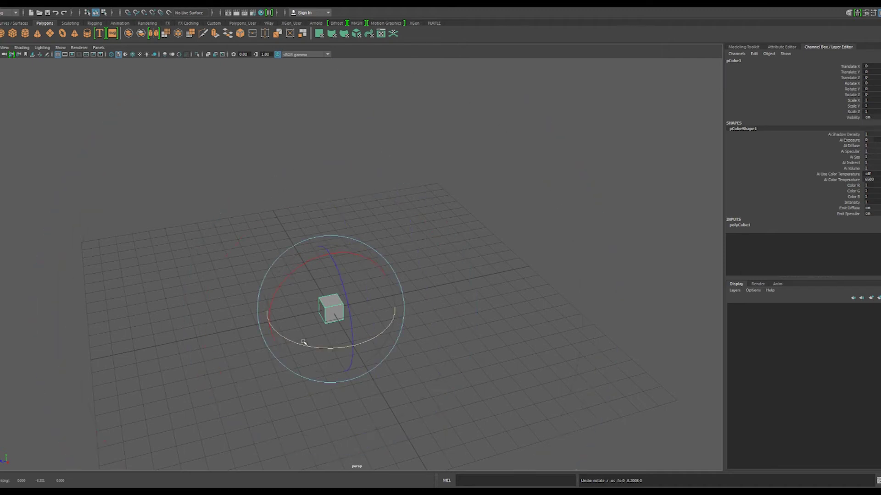
{"action": "key", "text": "w"}
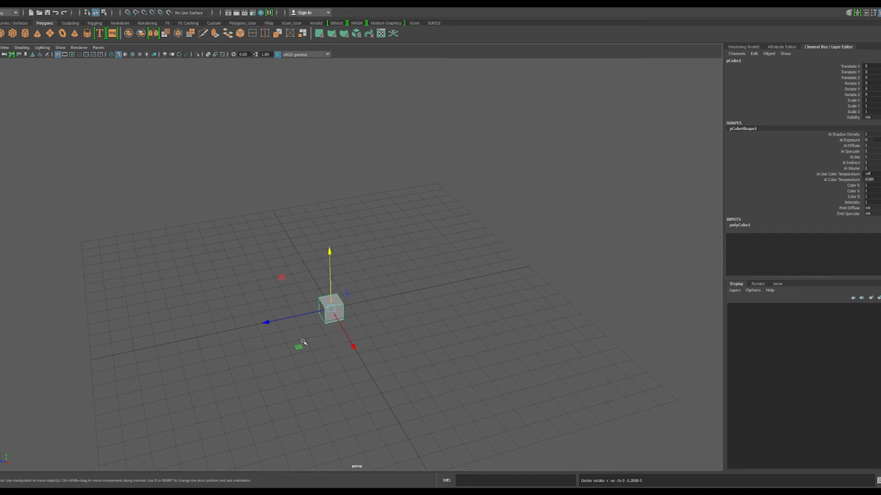
- Switch to the Rotate tool and resize the manipulator with the +/- keys
{"action": "key", "text": "equal"}
{"action": "key", "text": "equal"}
{"action": "key", "text": "equal"}
{"action": "key", "text": "minus"}
{"action": "key", "text": "minus"}
{"action": "key", "text": "e"}
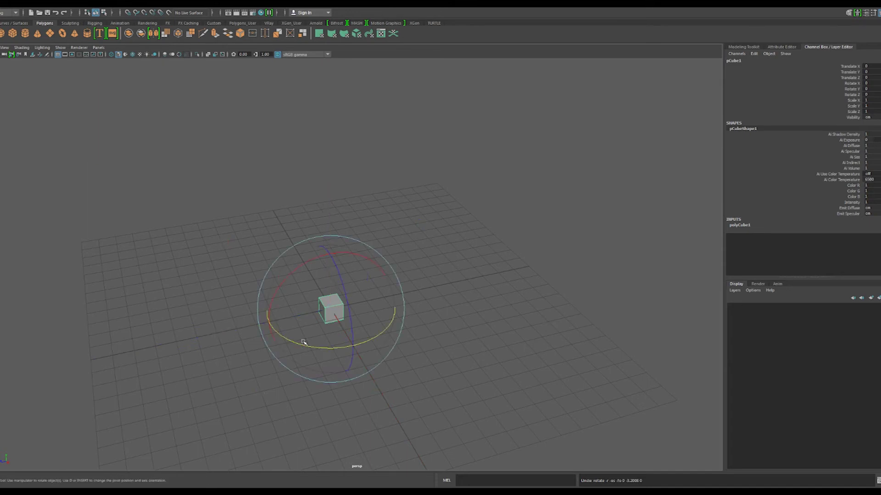
{"action": "key", "text": "equal"}
{"action": "key", "text": "equal"}
{"action": "key", "text": "equal"}
{"action": "key", "text": "equal"}
{"action": "key", "text": "minus"}
{"action": "key", "text": "minus"}
{"action": "key", "text": "equal"}
{"action": "key", "text": "equal"}
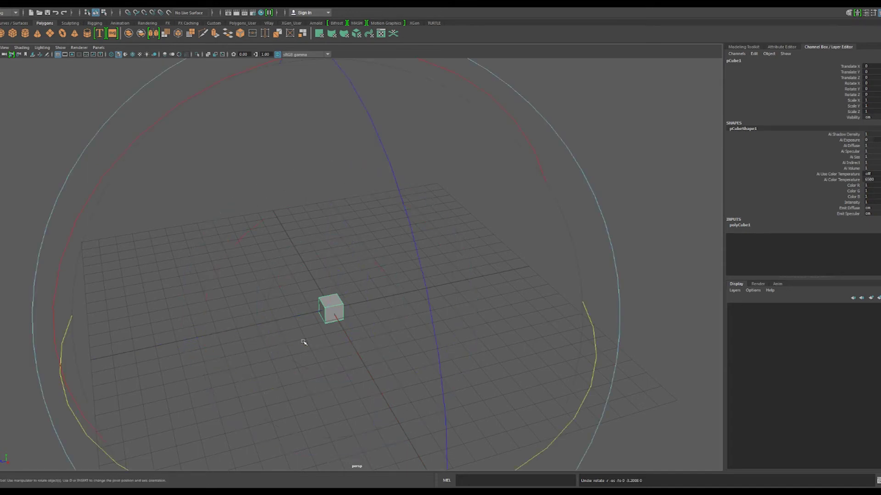
- Tumble and zoom the view toward a top-down angle, shrinking the rotation rings
{"action": "mouse_move", "coordinate": [238, 210]}
{"action": "left_mouse_down", "text": "alt"}
{"action": "mouse_move", "coordinate": [472, 277]}
{"action": "mouse_move", "coordinate": [177, 218]}
{"action": "mouse_move", "coordinate": [403, 261]}
{"action": "left_mouse_up", "text": "alt"}
{"action": "right_click_drag", "start_coordinate": [403, 261], "coordinate": [350, 209], "text": "alt"}
{"action": "right_click_drag", "start_coordinate": [201, 181], "coordinate": [477, 255], "text": "alt"}
{"action": "key", "text": "minus"}
{"action": "key", "text": "minus"}
{"action": "key", "text": "minus"}
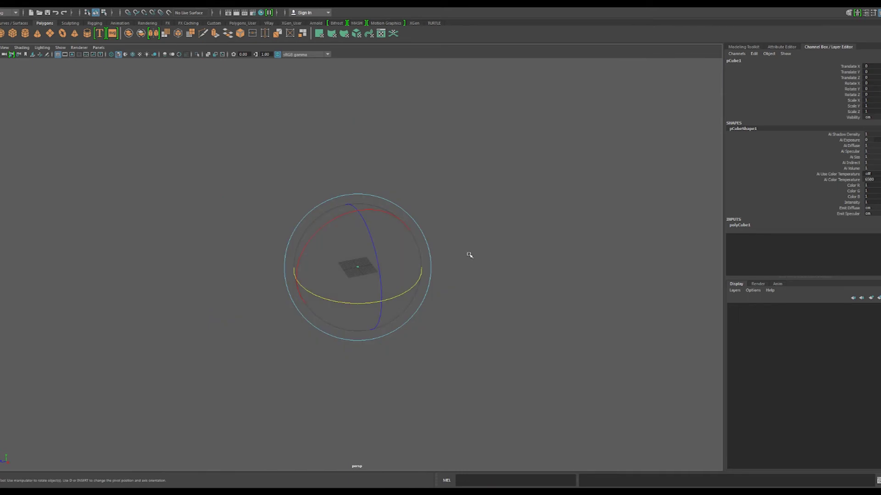
{"action": "right_click_drag", "start_coordinate": [428, 271], "coordinate": [700, 380], "text": "alt"}
{"action": "mouse_move", "coordinate": [713, 389]}
{"action": "left_mouse_down", "text": "alt"}
{"action": "mouse_move", "coordinate": [611, 351]}
{"action": "mouse_move", "coordinate": [636, 352]}
{"action": "left_mouse_up", "text": "alt"}
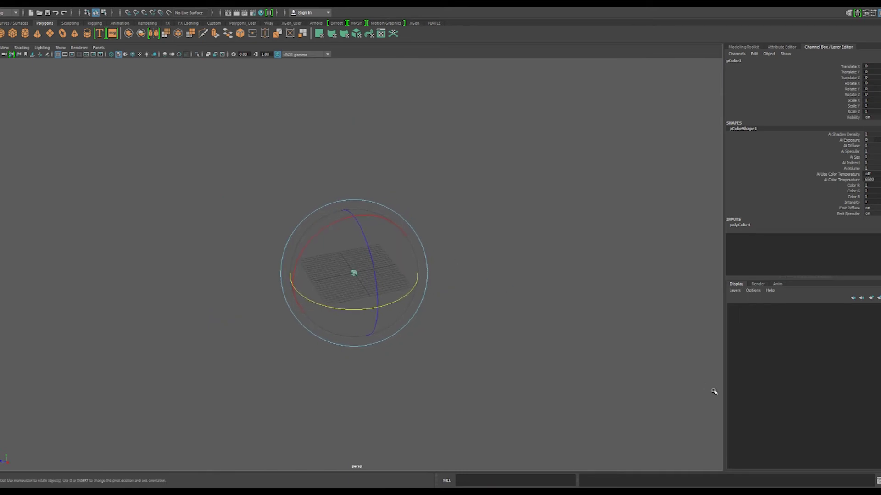
- Tilt the cube around X twice, undoing each, and frame it in the view
{"action": "mouse_move", "coordinate": [346, 213]}
{"action": "left_mouse_down"}
{"action": "mouse_move", "coordinate": [363, 217]}
{"action": "mouse_move", "coordinate": [311, 236]}
{"action": "mouse_move", "coordinate": [299, 262]}
{"action": "mouse_move", "coordinate": [312, 303]}
{"action": "mouse_move", "coordinate": [321, 274]}
{"action": "mouse_move", "coordinate": [345, 248]}
{"action": "mouse_move", "coordinate": [369, 241]}
{"action": "mouse_move", "coordinate": [394, 257]}
{"action": "left_mouse_up"}
{"action": "key", "text": "ctrl+z"}
{"action": "key", "text": "ctrl+z"}
{"action": "key", "text": "minus"}
{"action": "key", "text": "minus"}
{"action": "key", "text": "minus"}
{"action": "key", "text": "minus"}
{"action": "key", "text": "minus"}
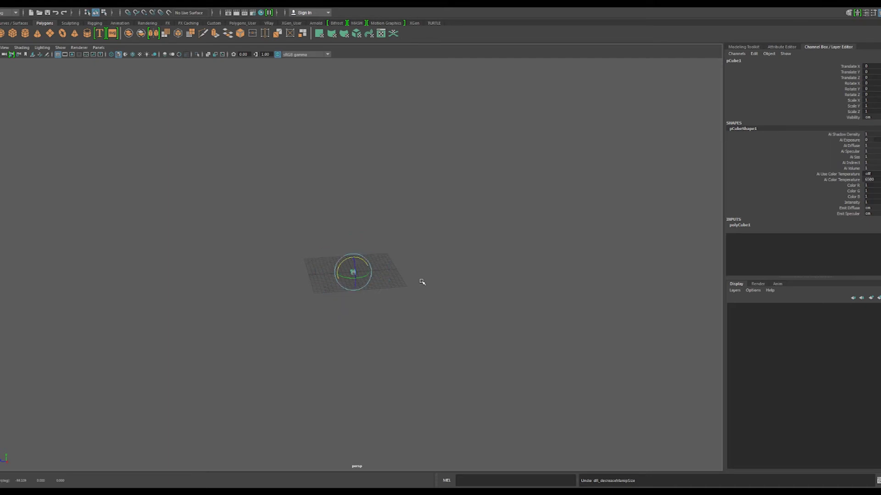
{"action": "key", "text": "f"}
{"action": "scroll", "coordinate": [421, 270], "scroll_direction": "down", "scroll_amount": 5}
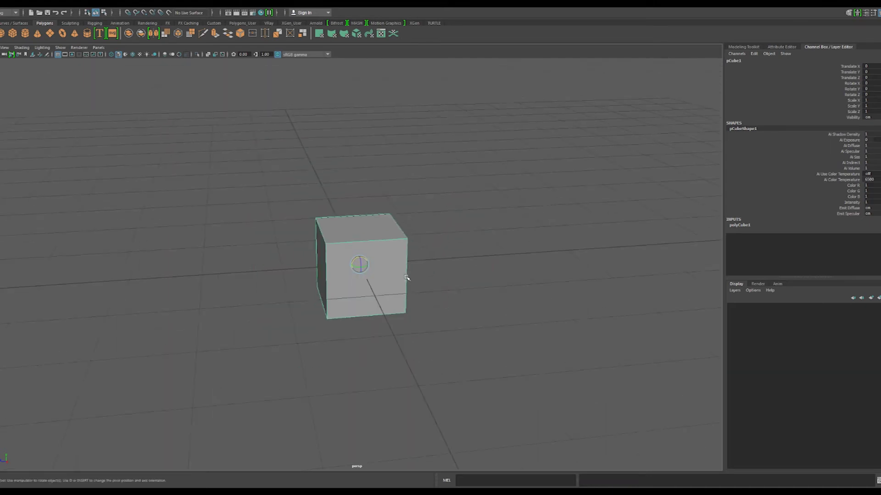
{"action": "left_click_drag", "start_coordinate": [360, 261], "coordinate": [356, 257]}
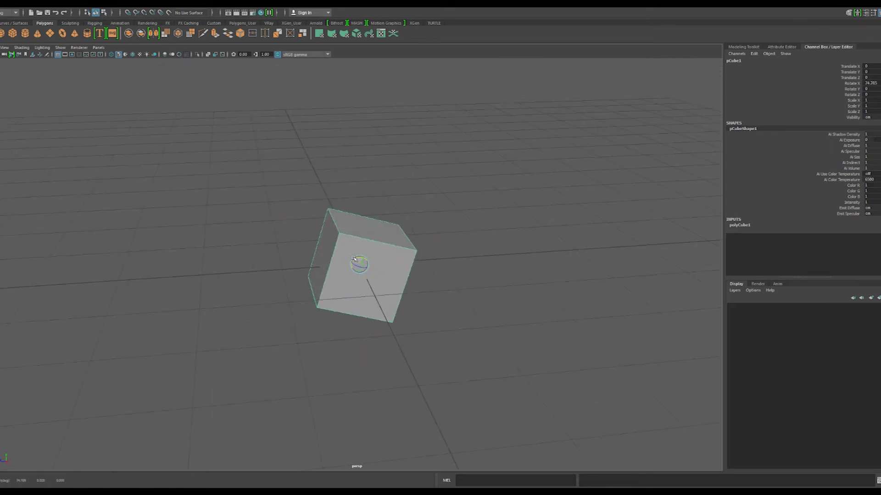
{"action": "key", "text": "ctrl+z"}
{"action": "key", "text": "ctrl+z"}
{"action": "key", "text": "ctrl+z"}
- Reselect the Rotate tool, resize the rings, and zoom out and orbit to show more grid
{"action": "key", "text": "e"}
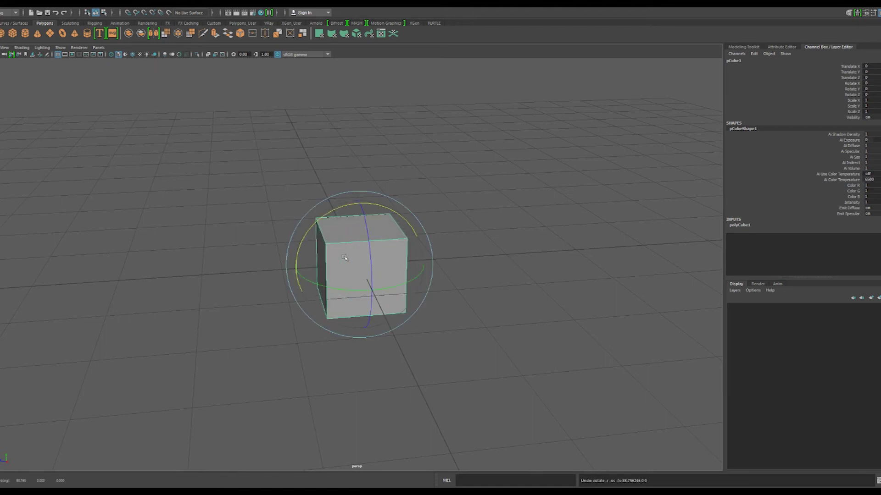
{"action": "key", "text": "equal"}
{"action": "key", "text": "equal"}
{"action": "scroll", "coordinate": [407, 236], "scroll_direction": "down", "scroll_amount": 3}
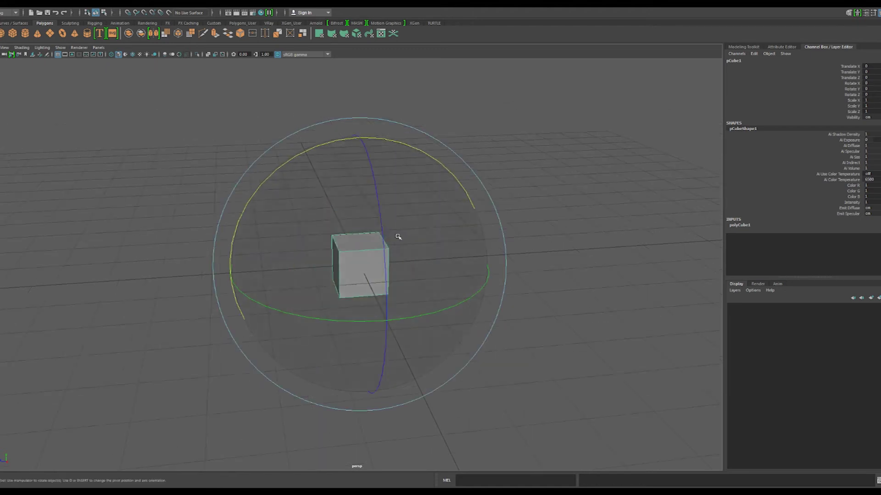
{"action": "scroll", "coordinate": [499, 281], "scroll_direction": "down", "scroll_amount": 2}
{"action": "mouse_move", "coordinate": [498, 280]}
{"action": "left_mouse_down", "text": "alt"}
{"action": "mouse_move", "coordinate": [468, 281]}
{"action": "mouse_move", "coordinate": [557, 276]}
{"action": "left_mouse_up", "text": "alt"}
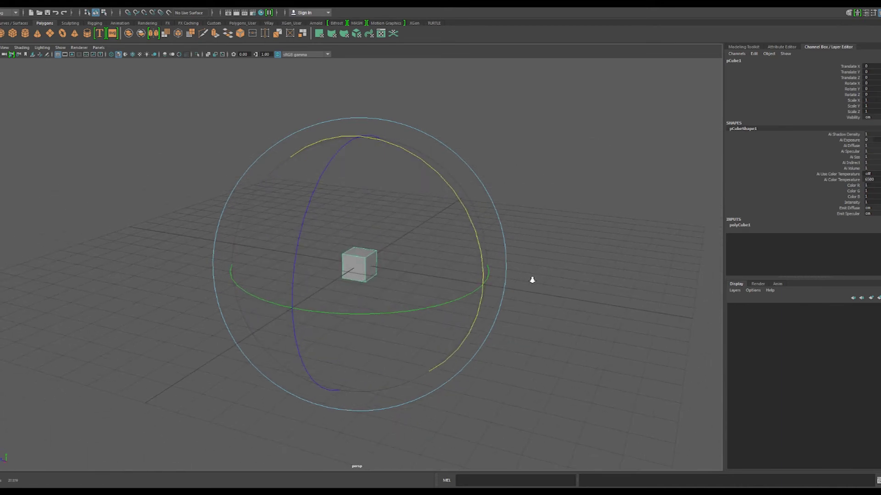
{"action": "key", "text": "minus"}
{"action": "key", "text": "minus"}
{"action": "left_click_drag", "start_coordinate": [519, 271], "coordinate": [548, 285], "text": "alt"}
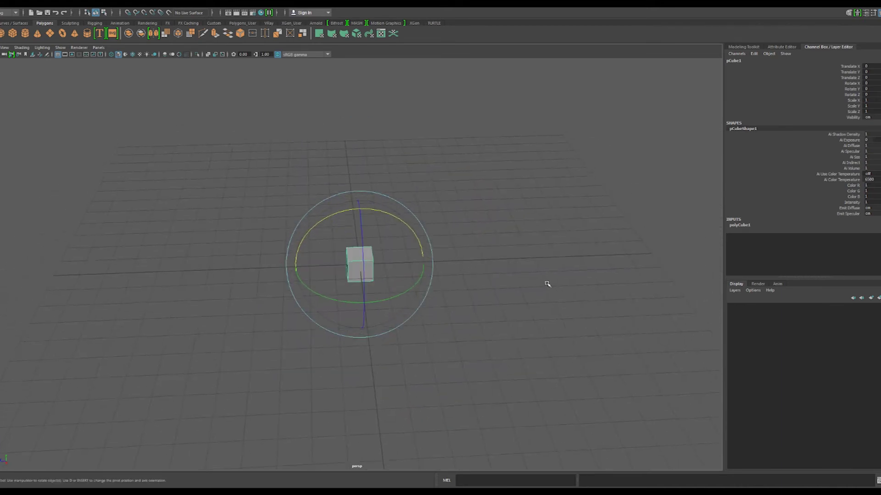
{"action": "mouse_move", "coordinate": [429, 290]}
{"action": "left_mouse_down", "text": "alt"}
{"action": "mouse_move", "coordinate": [466, 287]}
{"action": "mouse_move", "coordinate": [354, 305]}
{"action": "mouse_move", "coordinate": [297, 292]}
{"action": "mouse_move", "coordinate": [318, 293]}
{"action": "mouse_move", "coordinate": [247, 246]}
{"action": "mouse_move", "coordinate": [315, 281]}
{"action": "mouse_move", "coordinate": [304, 284]}
{"action": "left_mouse_up", "text": "alt"}
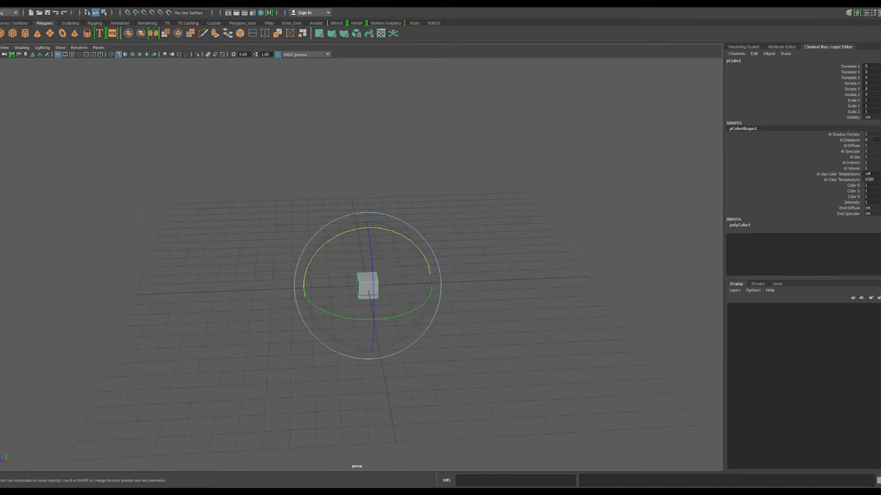
- Switch to the Scale tool and stretch the cube along X, then undo it
{"action": "key", "text": "r"}
{"action": "mouse_move", "coordinate": [448, 444]}
{"action": "left_mouse_down", "text": "alt"}
{"action": "mouse_move", "coordinate": [403, 368]}
{"action": "mouse_move", "coordinate": [485, 380]}
{"action": "mouse_move", "coordinate": [462, 348]}
{"action": "mouse_move", "coordinate": [428, 359]}
{"action": "mouse_move", "coordinate": [353, 330]}
{"action": "mouse_move", "coordinate": [370, 331]}
{"action": "left_mouse_up", "text": "alt"}
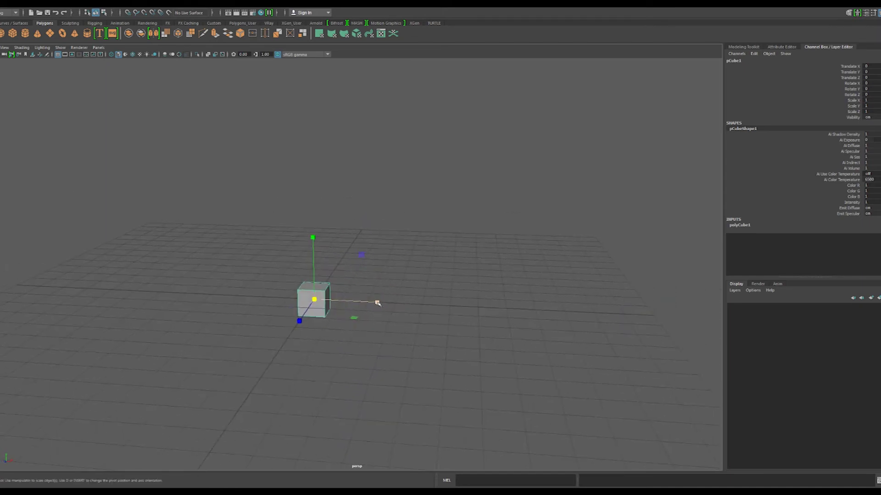
{"action": "left_click_drag", "start_coordinate": [377, 302], "coordinate": [823, 364]}
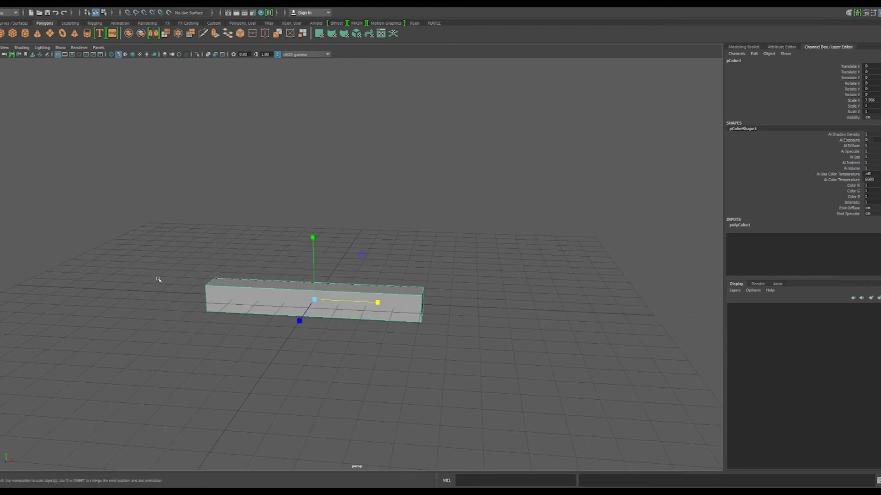
{"action": "key", "text": "ctrl+z"}
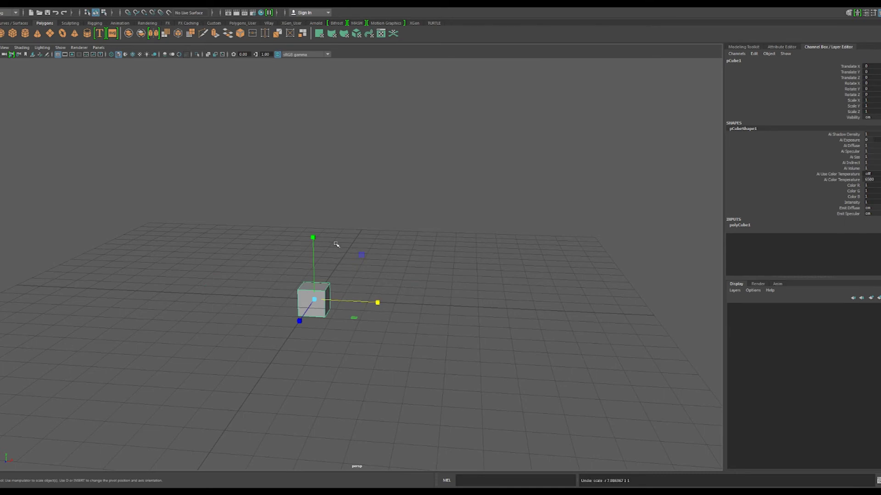
- Stretch the cube along Y and along Z to about 3.8, undoing each back to scale 1
{"action": "left_click_drag", "start_coordinate": [312, 237], "coordinate": [313, 64]}
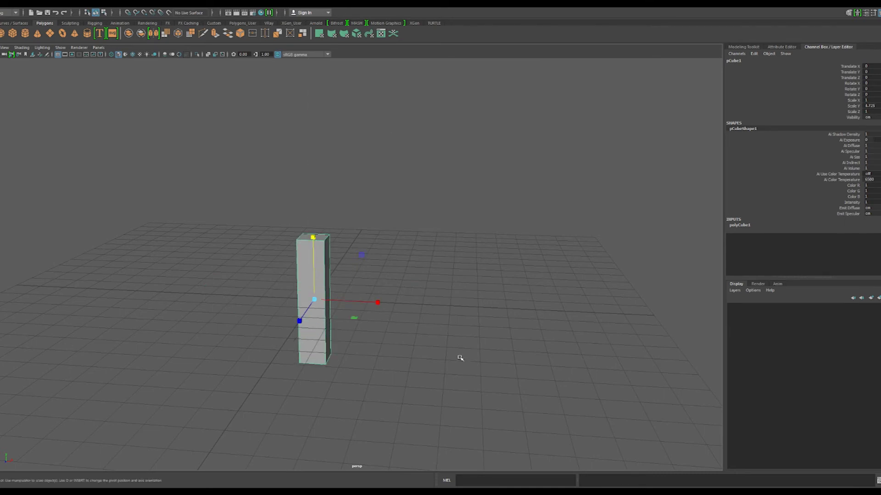
{"action": "key", "text": "ctrl+z"}
{"action": "mouse_move", "coordinate": [300, 321]}
{"action": "left_mouse_down"}
{"action": "mouse_move", "coordinate": [254, 338]}
{"action": "mouse_move", "coordinate": [120, 434]}
{"action": "left_mouse_up"}
{"action": "left_click_drag", "start_coordinate": [484, 370], "coordinate": [418, 371], "text": "alt"}
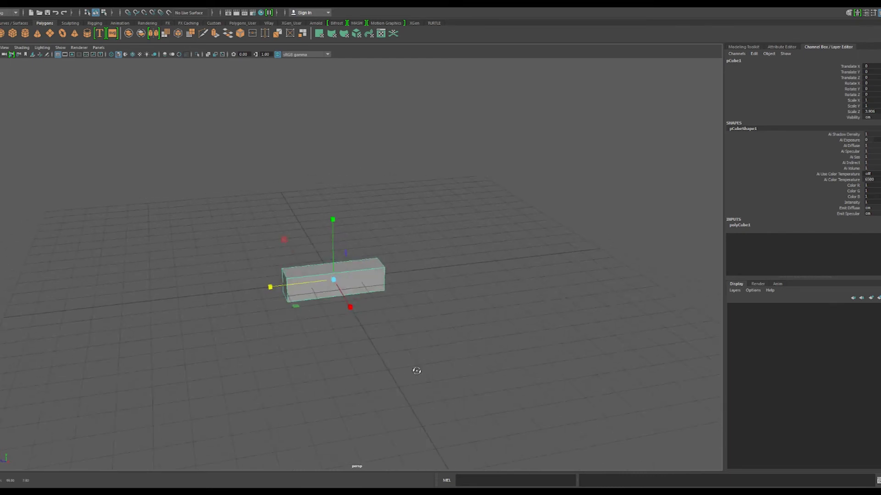
{"action": "key", "text": "ctrl+z"}
{"action": "left_click_drag", "start_coordinate": [344, 308], "coordinate": [331, 292], "text": "alt"}
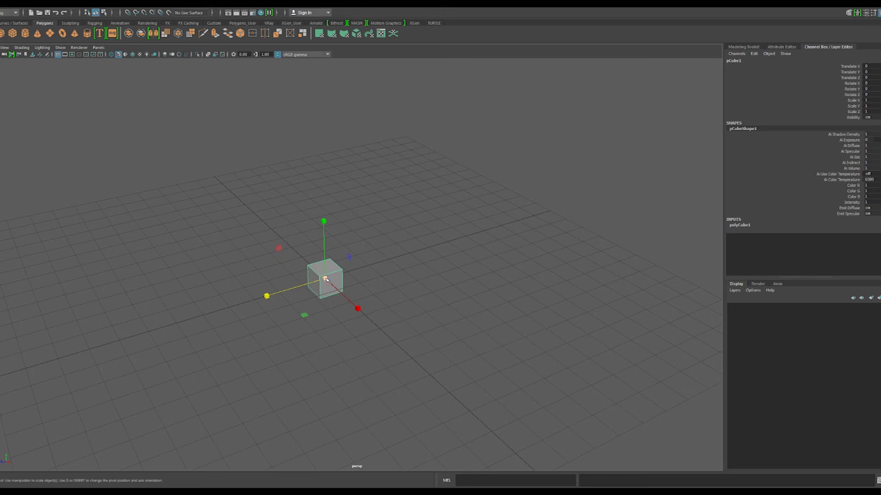
- Scale the cube uniformly to 1.37 with the centre handle after one undone try
{"action": "left_click_drag", "start_coordinate": [325, 279], "coordinate": [390, 288]}
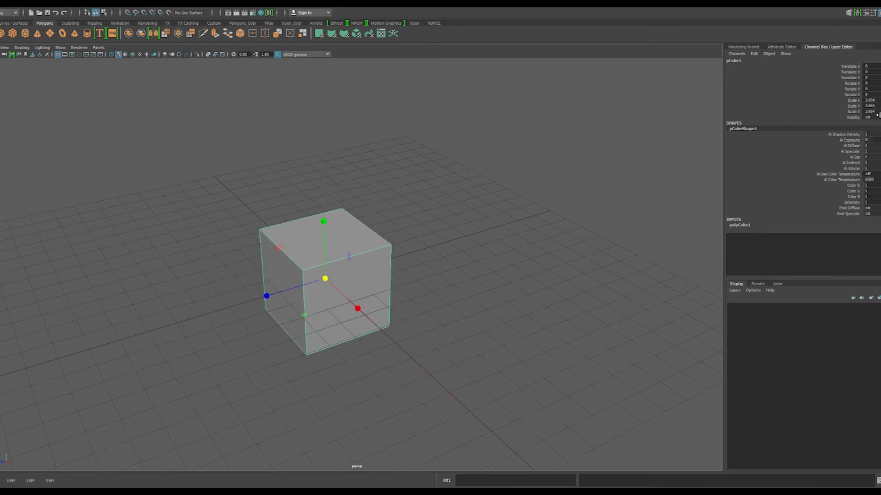
{"action": "key", "text": "ctrl+z"}
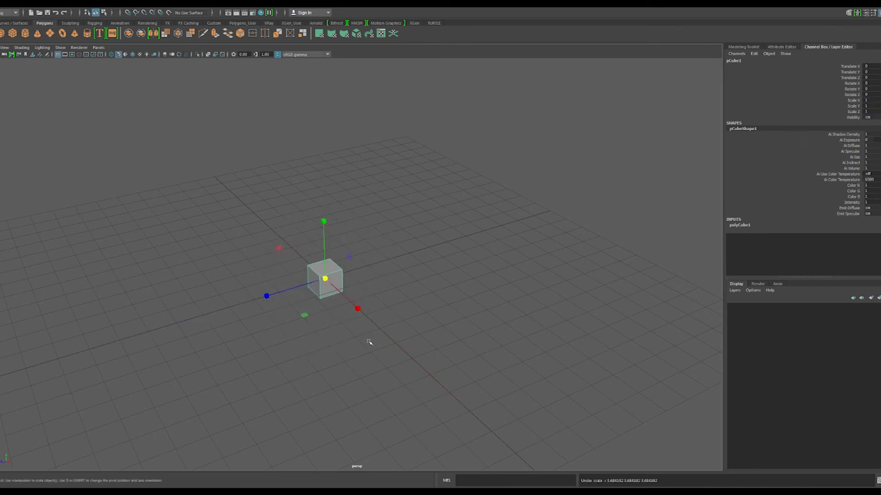
{"action": "mouse_move", "coordinate": [324, 277]}
{"action": "left_mouse_down"}
{"action": "mouse_move", "coordinate": [338, 281]}
{"action": "mouse_move", "coordinate": [326, 279]}
{"action": "left_mouse_up"}
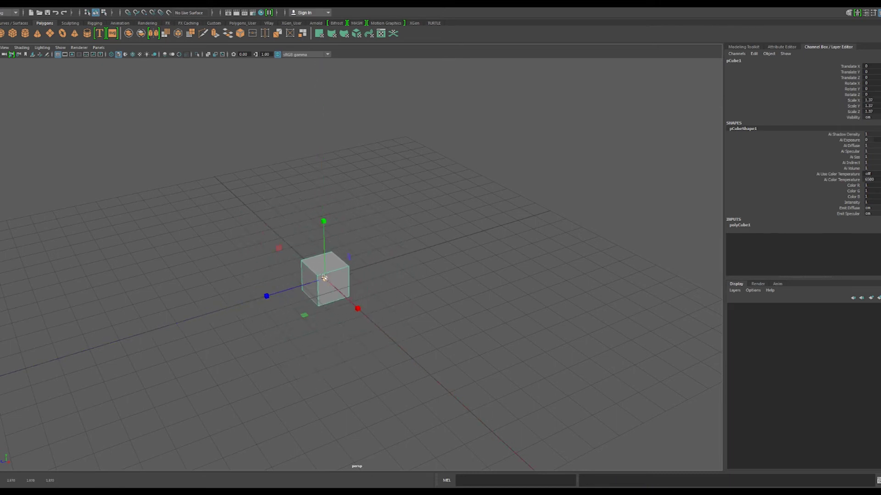
{"action": "mouse_move", "coordinate": [369, 283]}
{"action": "left_mouse_down", "text": "alt"}
{"action": "mouse_move", "coordinate": [422, 269]}
{"action": "mouse_move", "coordinate": [356, 269]}
{"action": "mouse_move", "coordinate": [373, 254]}
{"action": "mouse_move", "coordinate": [387, 257]}
{"action": "left_mouse_up", "text": "alt"}
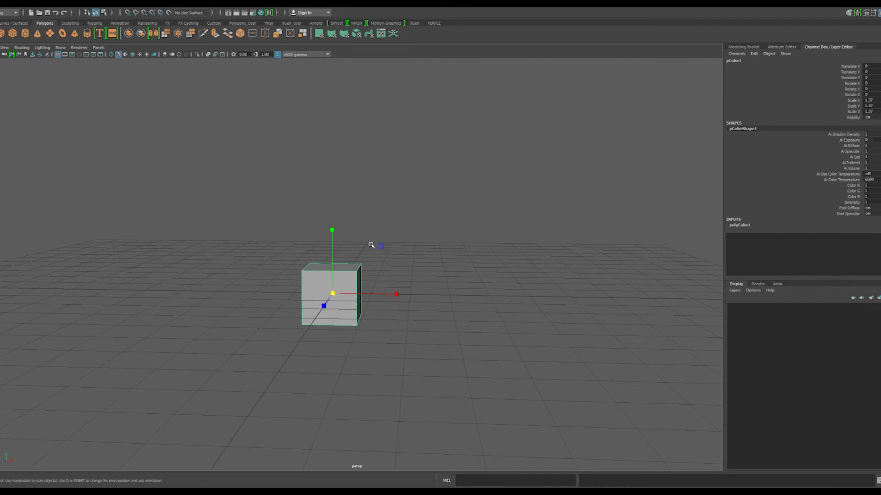
- Try plane-scaling the cube into an X-Y slab, then undo back to scale 1.37
{"action": "left_click", "coordinate": [381, 247]}
{"action": "mouse_move", "coordinate": [381, 247]}
{"action": "left_mouse_down"}
{"action": "mouse_move", "coordinate": [491, 212]}
{"action": "mouse_move", "coordinate": [522, 221]}
{"action": "mouse_move", "coordinate": [472, 238]}
{"action": "left_mouse_up"}
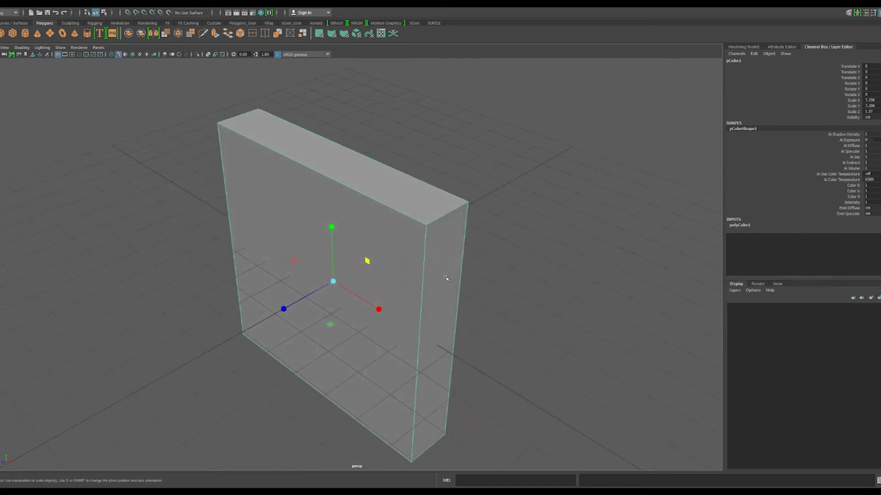
{"action": "key", "text": "ctrl+z"}
{"action": "mouse_move", "coordinate": [393, 274]}
{"action": "left_mouse_down", "text": "alt"}
{"action": "mouse_move", "coordinate": [320, 311]}
{"action": "mouse_move", "coordinate": [194, 338]}
{"action": "mouse_move", "coordinate": [293, 278]}
{"action": "mouse_move", "coordinate": [299, 252]}
{"action": "mouse_move", "coordinate": [349, 258]}
{"action": "left_mouse_up", "text": "alt"}
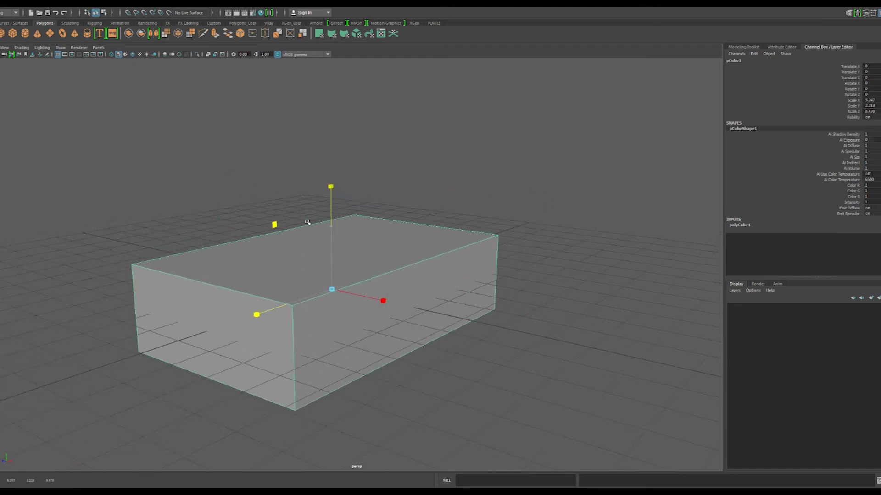
{"action": "key", "text": "ctrl+z"}
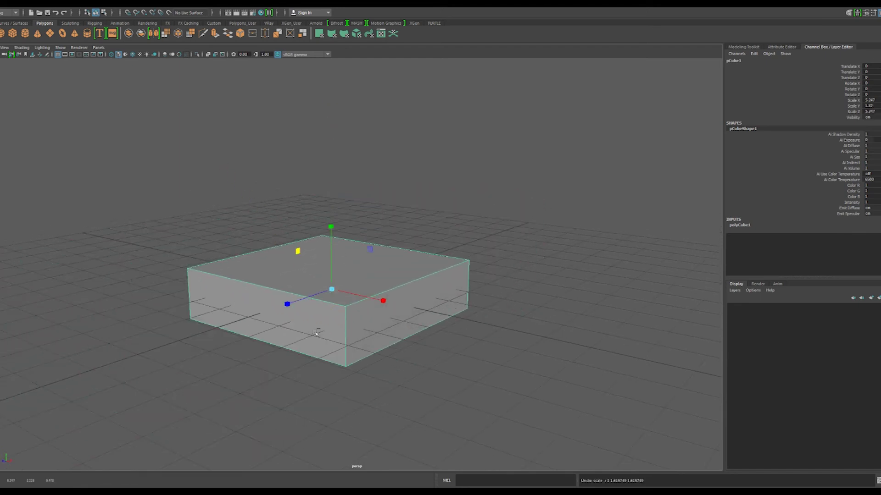
{"action": "key", "text": "ctrl+z"}
{"action": "mouse_move", "coordinate": [436, 329]}
{"action": "left_mouse_down", "text": "alt"}
{"action": "mouse_move", "coordinate": [405, 281]}
{"action": "mouse_move", "coordinate": [455, 318]}
{"action": "left_mouse_up", "text": "alt"}
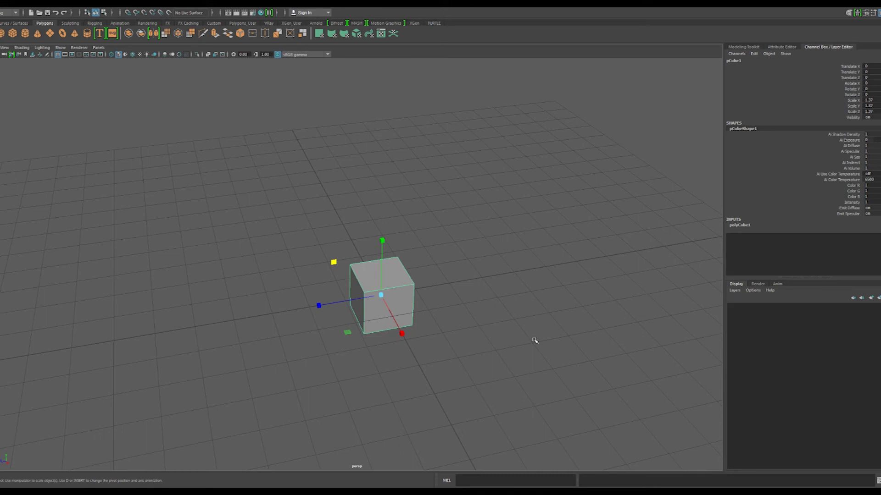
- Orbit around the cube and cycle through the Move, Rotate and Scale tools
{"action": "left_click_drag", "start_coordinate": [415, 228], "coordinate": [316, 210], "text": "alt"}
{"action": "key", "text": "w"}
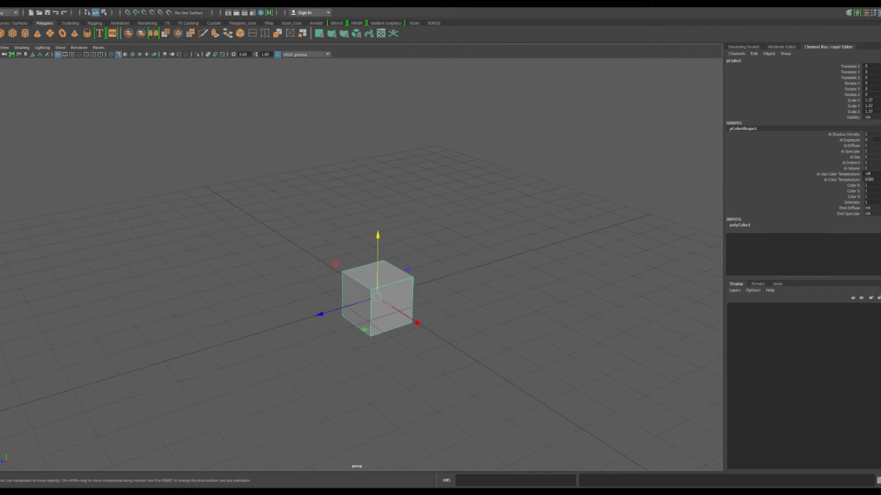
{"action": "key", "text": "e"}
{"action": "key", "text": "r"}
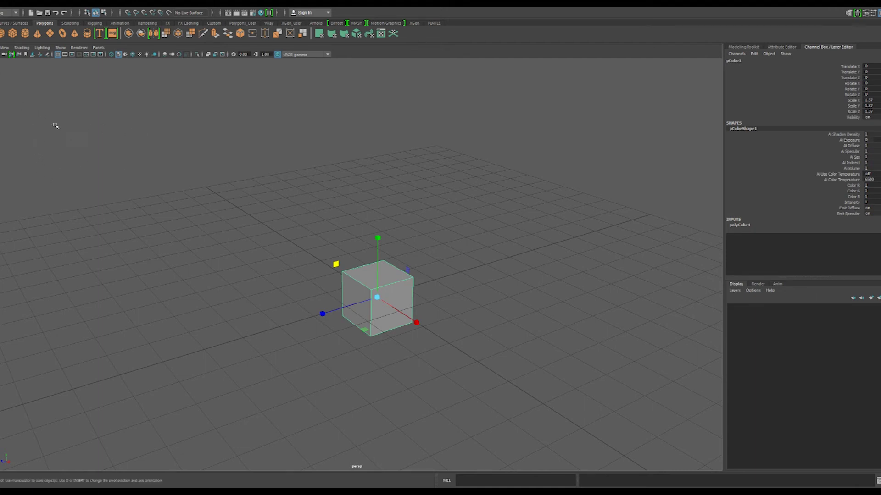
- Practise deselecting and reselecting the cube by clicking empty space, clicking it and marquee-selecting
{"action": "left_click", "coordinate": [43, 116]}
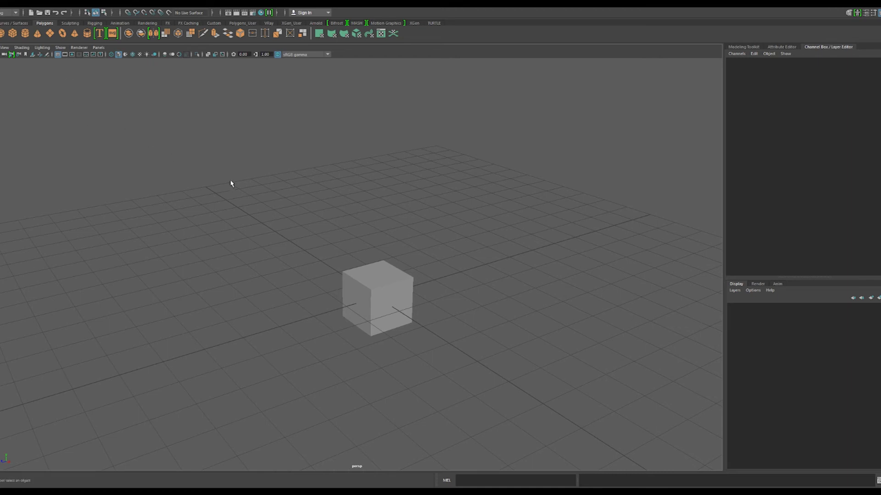
{"action": "left_click", "coordinate": [385, 297]}
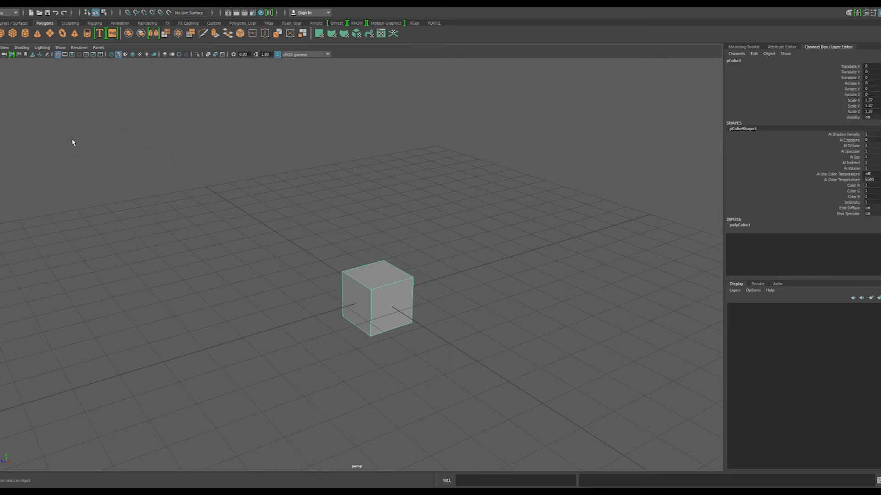
{"action": "left_click_drag", "start_coordinate": [391, 280], "coordinate": [422, 220]}
{"action": "left_click", "coordinate": [444, 239]}
{"action": "left_click", "coordinate": [371, 288]}
{"action": "left_click", "coordinate": [461, 236]}
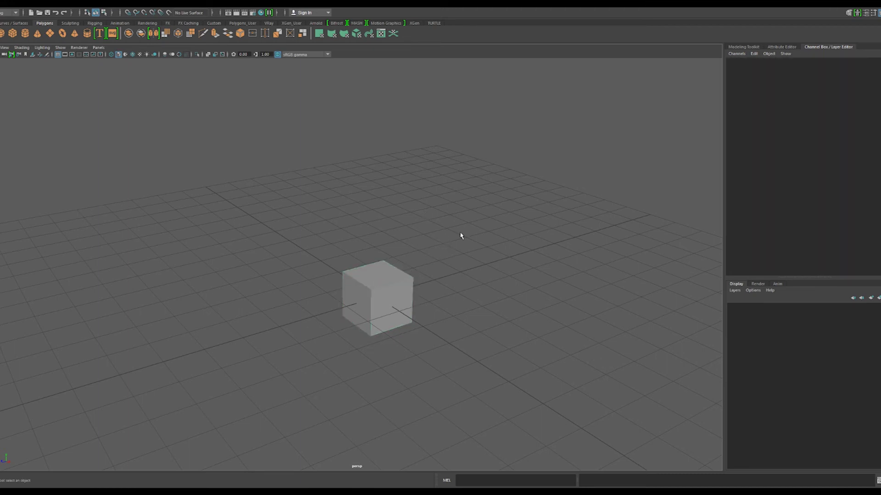
{"action": "left_click", "coordinate": [367, 284]}
- Move the cube along Z, rotate it around X and scale it up, then undo those changes
{"action": "key", "text": "w"}
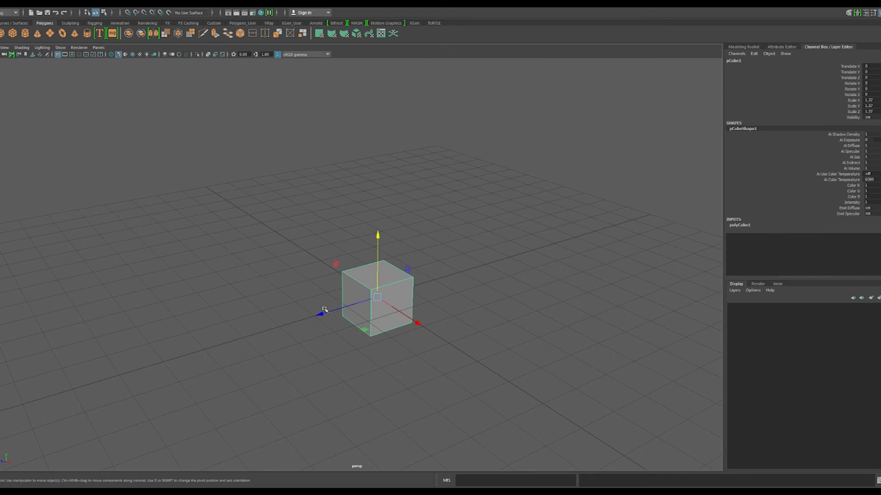
{"action": "left_click_drag", "start_coordinate": [324, 309], "coordinate": [180, 305]}
{"action": "key", "text": "e"}
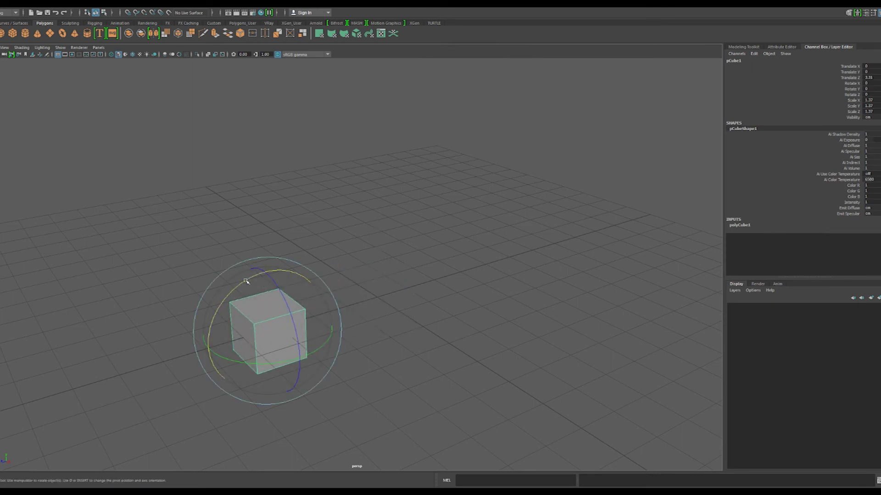
{"action": "left_click_drag", "start_coordinate": [246, 281], "coordinate": [405, 278]}
{"action": "key", "text": "r"}
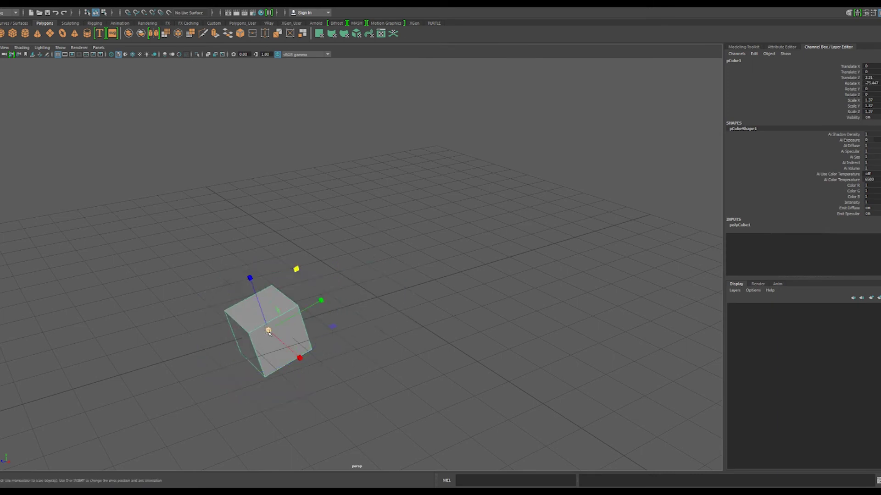
{"action": "left_click_drag", "start_coordinate": [269, 331], "coordinate": [528, 360]}
{"action": "key", "text": "ctrl+z"}
{"action": "key", "text": "ctrl+z"}
{"action": "key", "text": "ctrl+z"}
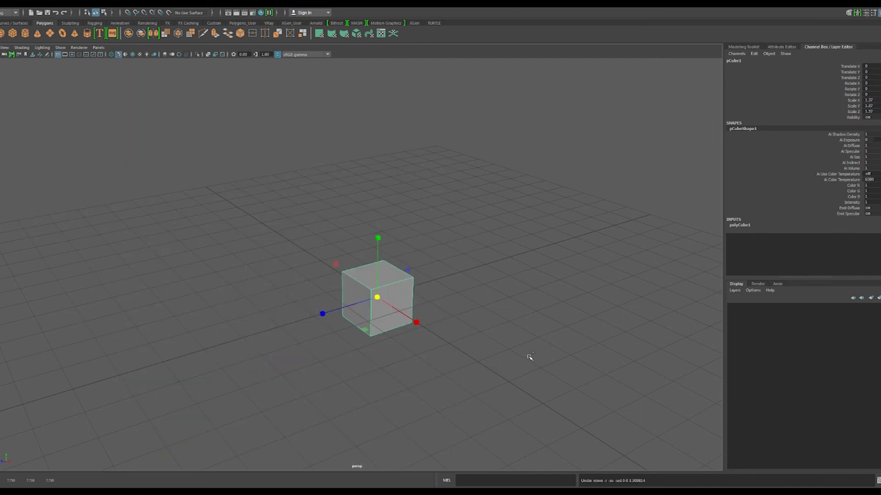
{"action": "key", "text": "ctrl+z"}
{"action": "mouse_move", "coordinate": [290, 225]}
{"action": "left_mouse_down", "text": "alt"}
{"action": "mouse_move", "coordinate": [357, 246]}
{"action": "mouse_move", "coordinate": [242, 234]}
{"action": "mouse_move", "coordinate": [295, 245]}
{"action": "mouse_move", "coordinate": [417, 236]}
{"action": "mouse_move", "coordinate": [383, 224]}
{"action": "mouse_move", "coordinate": [259, 220]}
{"action": "mouse_move", "coordinate": [395, 256]}
{"action": "mouse_move", "coordinate": [420, 241]}
{"action": "mouse_move", "coordinate": [376, 238]}
{"action": "left_mouse_up", "text": "alt"}
{"action": "left_click", "coordinate": [362, 228]}
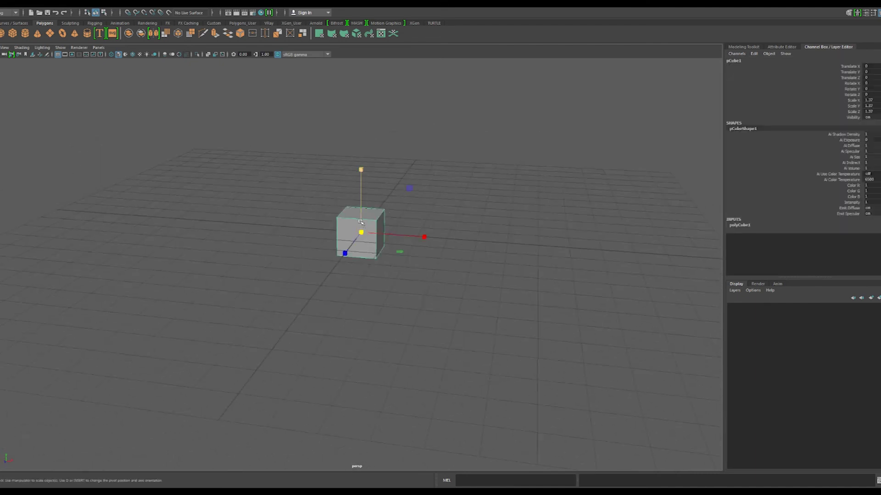
- Orbit to look down on the cube, duplicate it and move the copy aside
{"action": "mouse_move", "coordinate": [436, 209]}
{"action": "left_mouse_down", "text": "alt"}
{"action": "mouse_move", "coordinate": [451, 244]}
{"action": "mouse_move", "coordinate": [476, 231]}
{"action": "left_mouse_up", "text": "alt"}
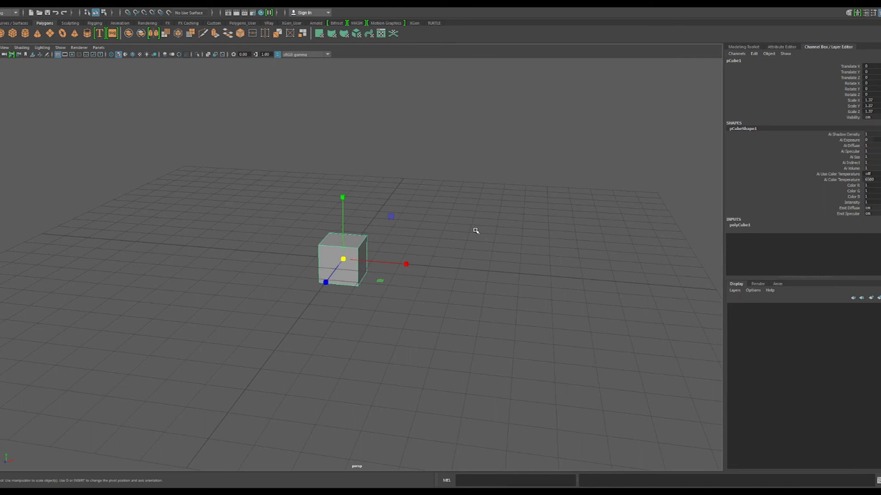
{"action": "mouse_move", "coordinate": [462, 213]}
{"action": "left_mouse_down", "text": "alt"}
{"action": "mouse_move", "coordinate": [428, 214]}
{"action": "mouse_move", "coordinate": [436, 199]}
{"action": "mouse_move", "coordinate": [442, 226]}
{"action": "left_mouse_up", "text": "alt"}
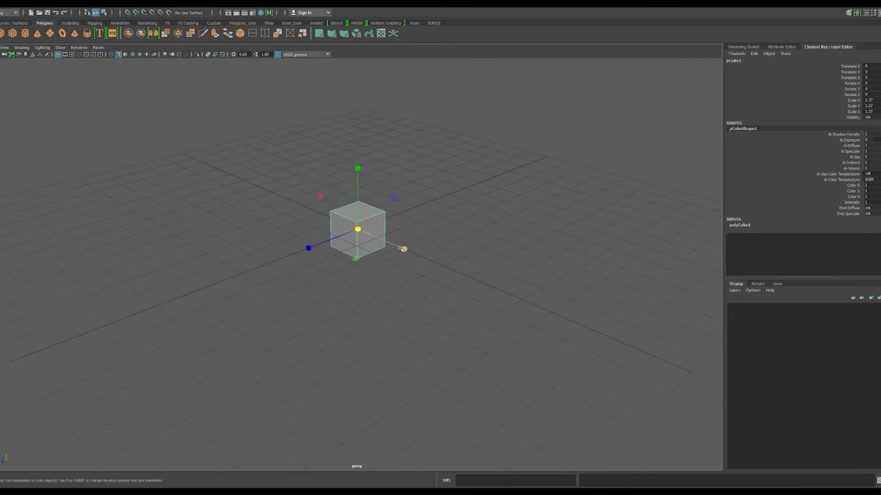
{"action": "key", "text": "ctrl+d"}
{"action": "key", "text": "w"}
{"action": "mouse_move", "coordinate": [362, 233]}
{"action": "left_mouse_down"}
{"action": "mouse_move", "coordinate": [188, 205]}
{"action": "mouse_move", "coordinate": [454, 167]}
{"action": "mouse_move", "coordinate": [249, 241]}
{"action": "mouse_move", "coordinate": [318, 252]}
{"action": "mouse_move", "coordinate": [472, 252]}
{"action": "left_mouse_up"}
- Add another duplicate, switch to the Select Tool, and dismiss the antivirus notification
{"action": "key", "text": "ctrl+d"}
{"action": "key", "text": "ctrl+d"}
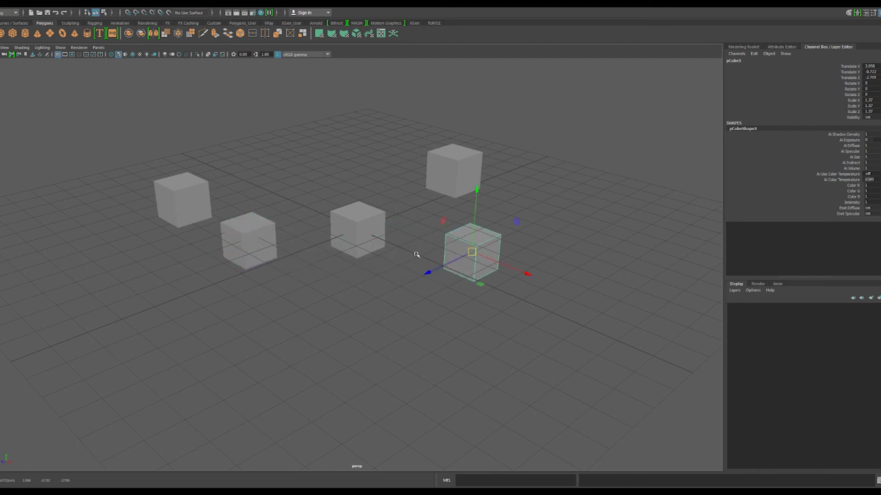
{"action": "mouse_move", "coordinate": [416, 255]}
{"action": "left_mouse_down", "text": "alt"}
{"action": "mouse_move", "coordinate": [454, 226]}
{"action": "mouse_move", "coordinate": [329, 286]}
{"action": "left_mouse_up", "text": "alt"}
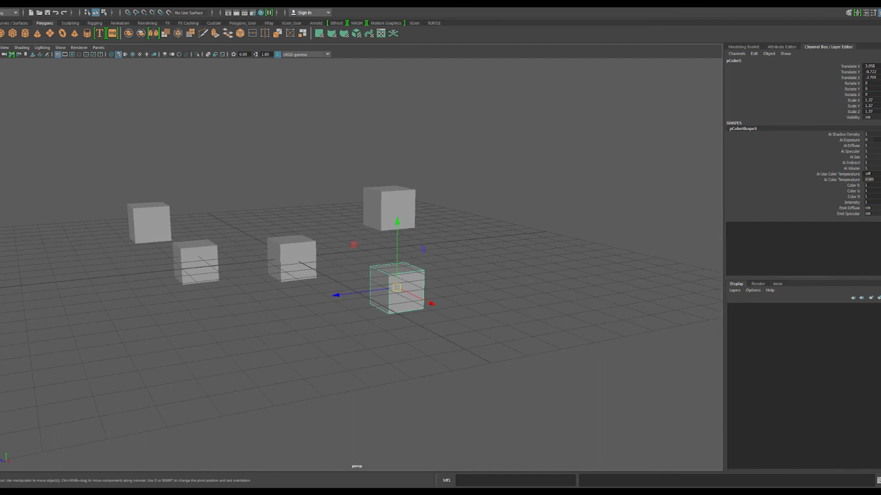
{"action": "key", "text": "q"}
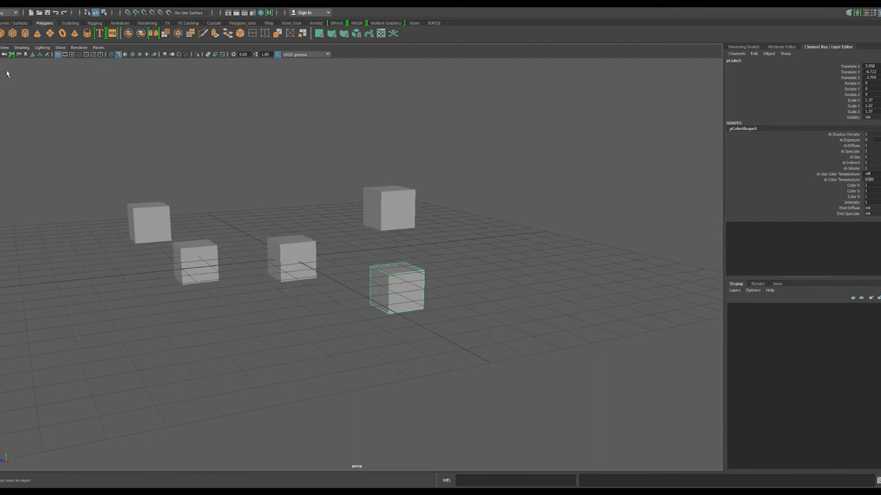
{"action": "scroll", "coordinate": [143, 161], "scroll_direction": "up", "scroll_amount": 2}
{"action": "scroll", "coordinate": [243, 174], "scroll_direction": "up", "scroll_amount": 2}
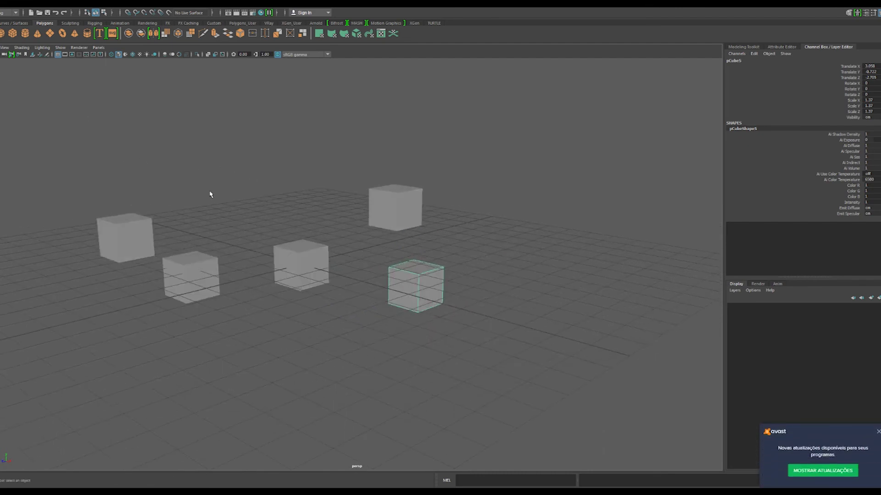
{"action": "left_click", "coordinate": [878, 431]}
- Marquee-select various groups of the five cubes, then deselect them all
{"action": "left_click_drag", "start_coordinate": [511, 154], "coordinate": [243, 330]}
{"action": "left_click_drag", "start_coordinate": [505, 133], "coordinate": [106, 359]}
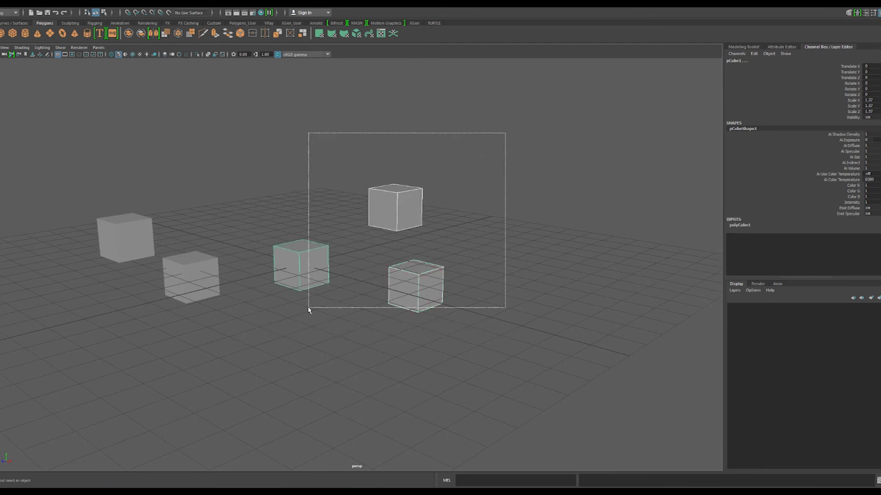
{"action": "left_click_drag", "start_coordinate": [575, 111], "coordinate": [128, 344]}
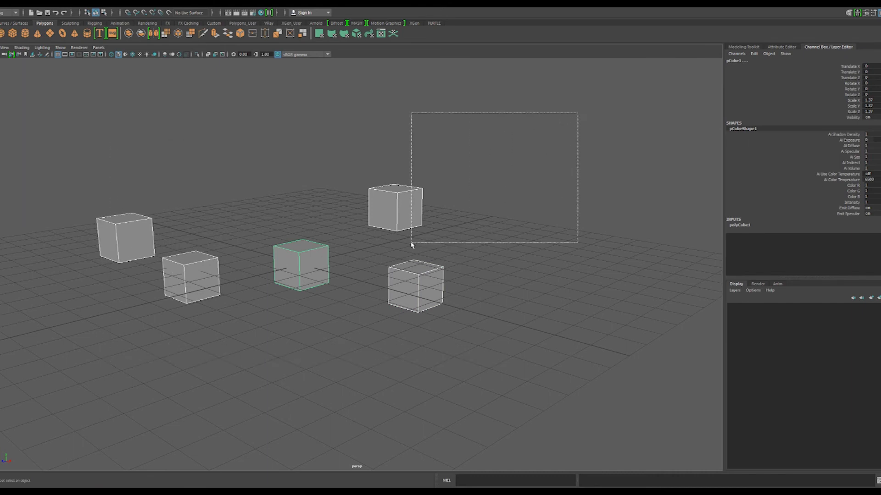
{"action": "mouse_move", "coordinate": [613, 130]}
{"action": "left_mouse_down"}
{"action": "mouse_move", "coordinate": [437, 361]}
{"action": "mouse_move", "coordinate": [416, 354]}
{"action": "left_mouse_up"}
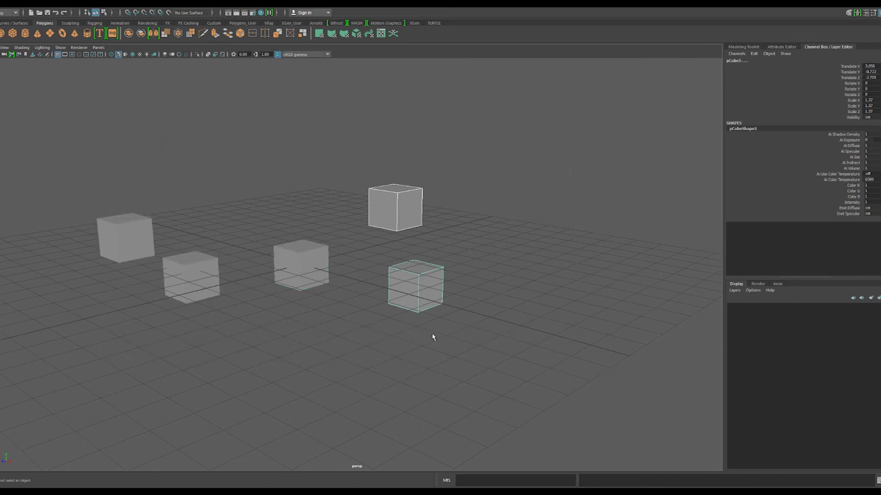
{"action": "left_click_drag", "start_coordinate": [602, 87], "coordinate": [285, 366]}
{"action": "mouse_move", "coordinate": [557, 102]}
{"action": "left_mouse_down"}
{"action": "mouse_move", "coordinate": [293, 298]}
{"action": "mouse_move", "coordinate": [189, 323]}
{"action": "left_mouse_up"}
{"action": "left_click_drag", "start_coordinate": [553, 120], "coordinate": [20, 305]}
{"action": "left_click", "coordinate": [596, 131]}
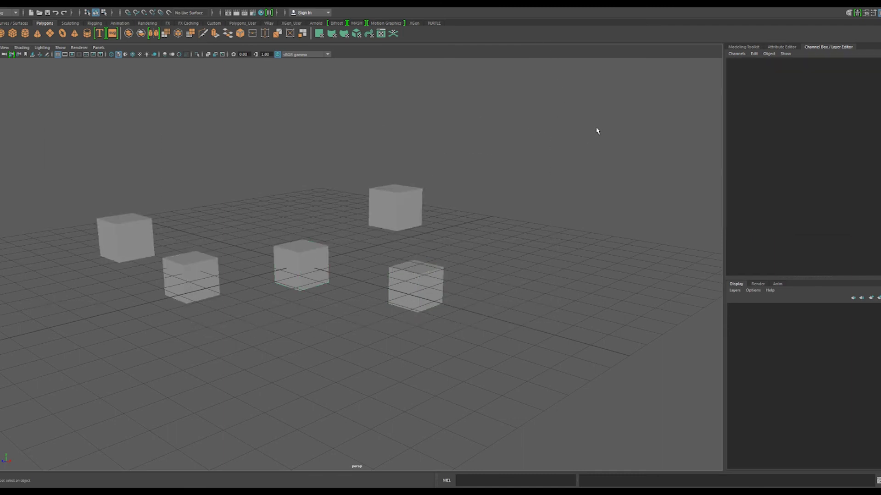
- Box-select the middle, back and right-front cubes, add the two left cubes, then clear
{"action": "left_click_drag", "start_coordinate": [609, 119], "coordinate": [264, 321]}
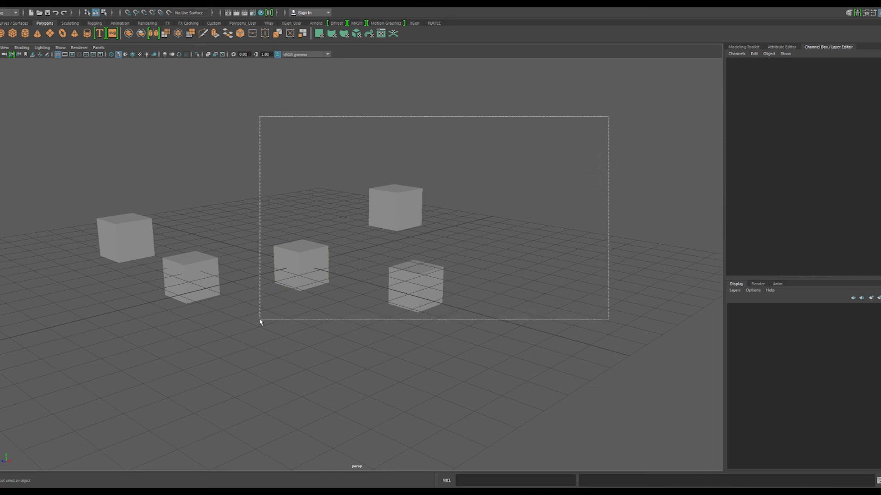
{"action": "left_click_drag", "start_coordinate": [508, 125], "coordinate": [167, 402]}
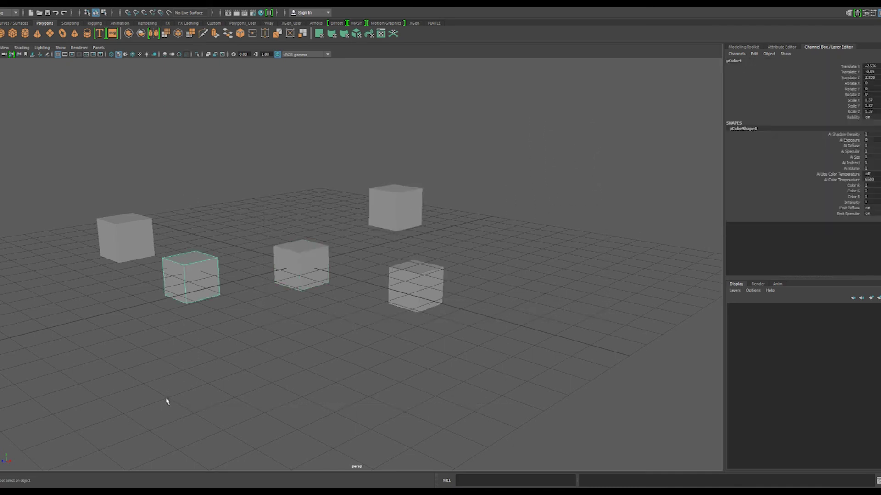
{"action": "key", "text": "ctrl+z"}
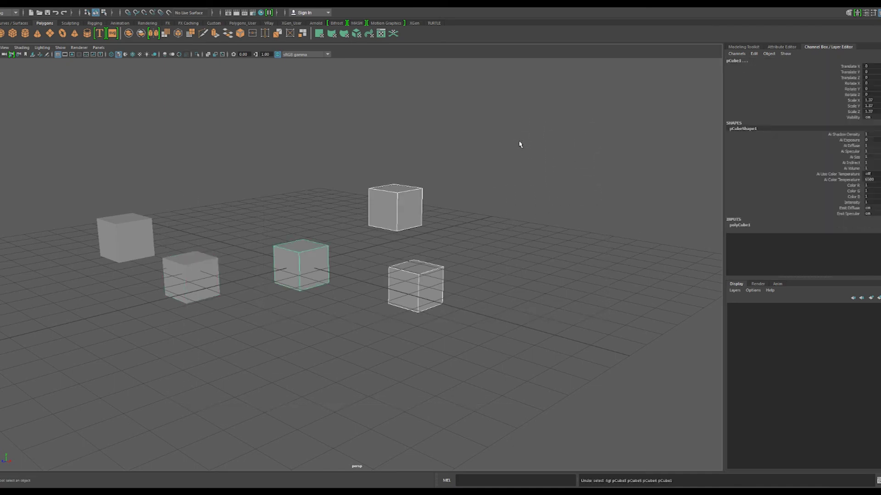
{"action": "left_click_drag", "start_coordinate": [538, 141], "coordinate": [179, 390]}
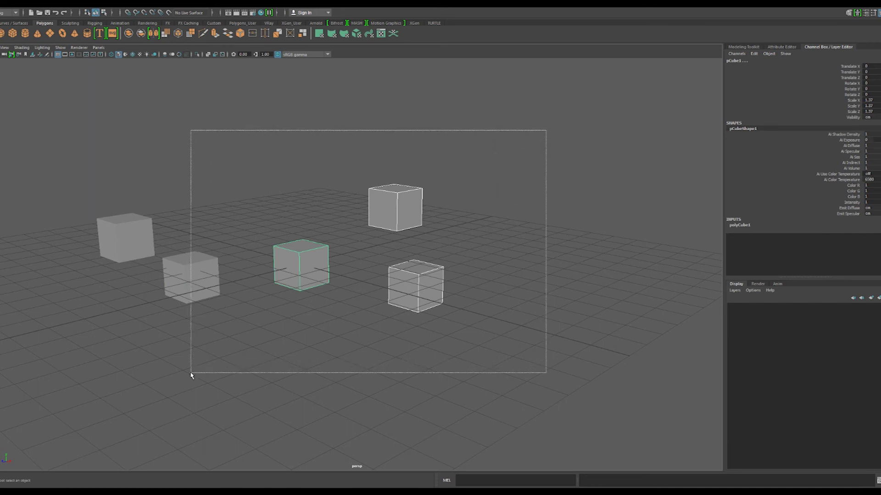
{"action": "left_click_drag", "start_coordinate": [534, 100], "coordinate": [97, 394]}
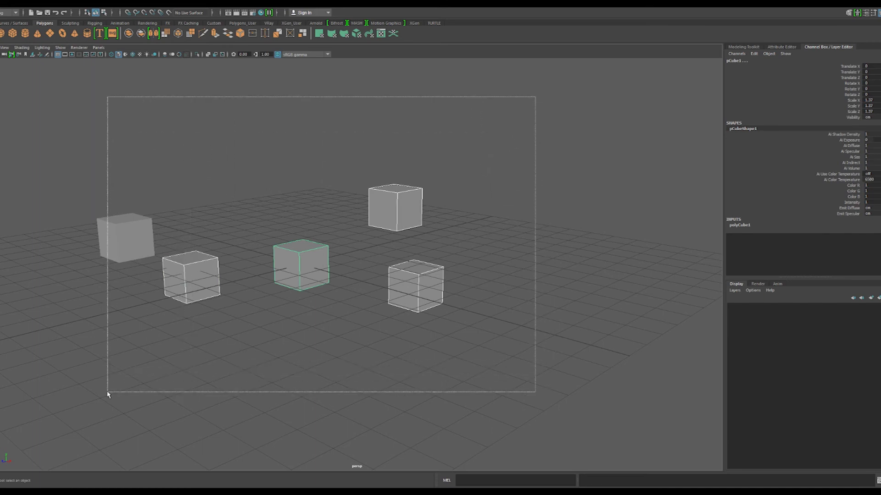
{"action": "left_click", "coordinate": [510, 167]}
- Box-select the right-hand and centre-right cubes in several tries, undoing the last change
{"action": "left_click_drag", "start_coordinate": [530, 144], "coordinate": [470, 337]}
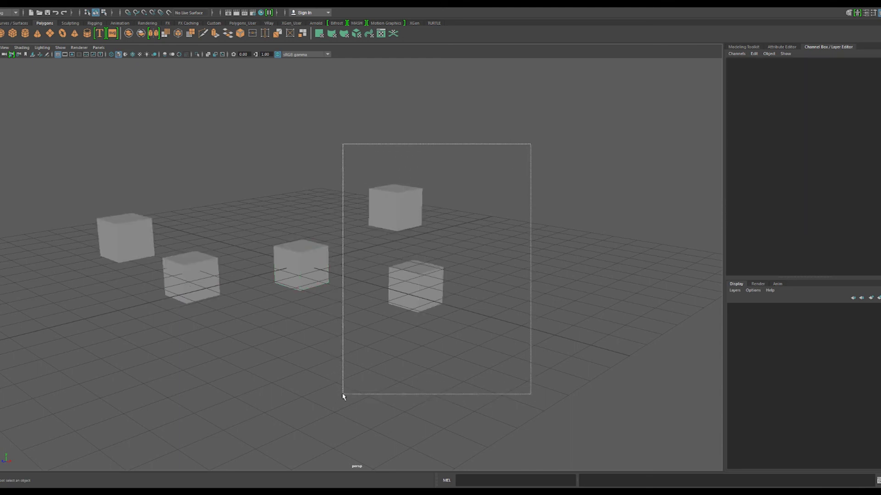
{"action": "left_click_drag", "start_coordinate": [470, 337], "coordinate": [302, 387]}
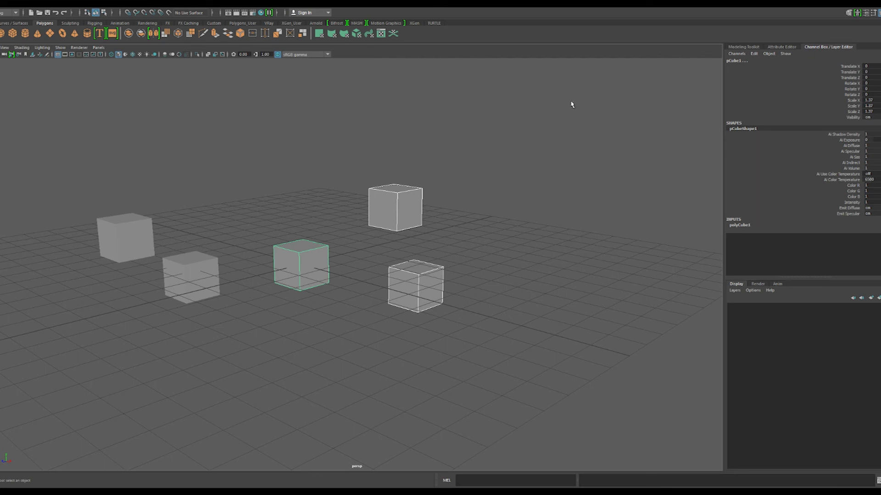
{"action": "mouse_move", "coordinate": [579, 97]}
{"action": "left_mouse_down"}
{"action": "mouse_move", "coordinate": [476, 269]}
{"action": "mouse_move", "coordinate": [324, 344]}
{"action": "mouse_move", "coordinate": [169, 347]}
{"action": "left_mouse_up"}
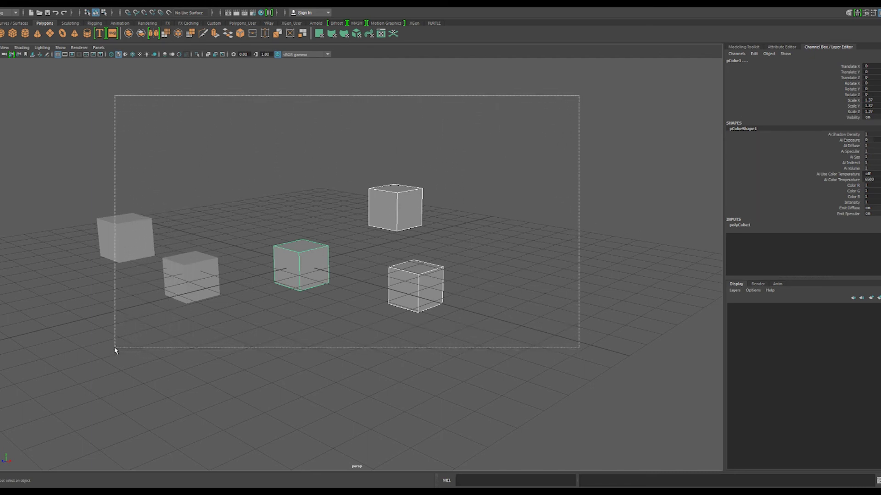
{"action": "left_click_drag", "start_coordinate": [143, 350], "coordinate": [79, 360]}
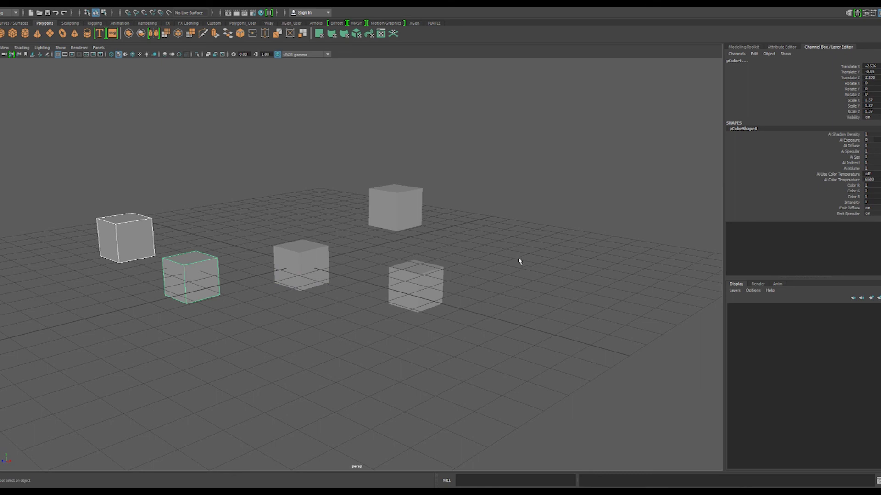
{"action": "left_click_drag", "start_coordinate": [532, 153], "coordinate": [289, 468]}
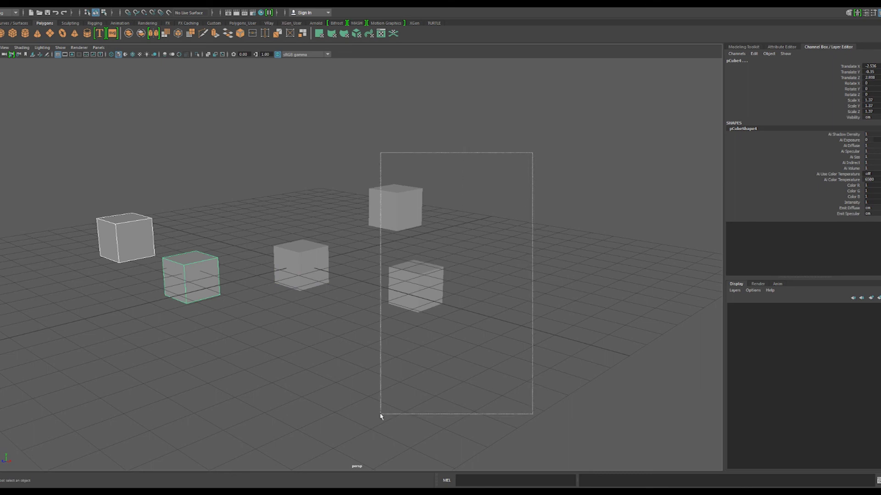
{"action": "mouse_move", "coordinate": [549, 104]}
{"action": "left_mouse_down"}
{"action": "mouse_move", "coordinate": [283, 327]}
{"action": "mouse_move", "coordinate": [113, 423]}
{"action": "left_mouse_up"}
{"action": "key", "text": "ctrl+z"}
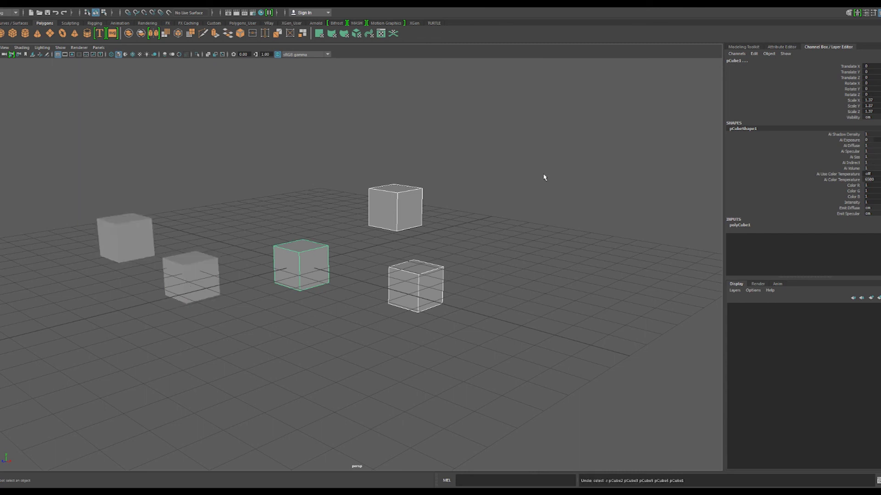
- Isolate the top back cube, deselect the other four one by one, and open Paint Selection Tool settings
{"action": "left_click_drag", "start_coordinate": [550, 99], "coordinate": [44, 453]}
{"action": "left_click", "coordinate": [402, 200]}
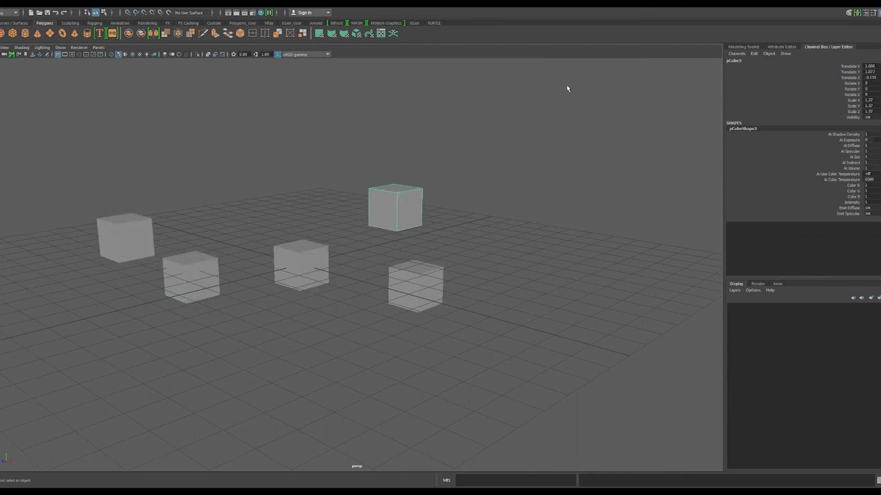
{"action": "left_click_drag", "start_coordinate": [567, 87], "coordinate": [95, 362], "text": "shift"}
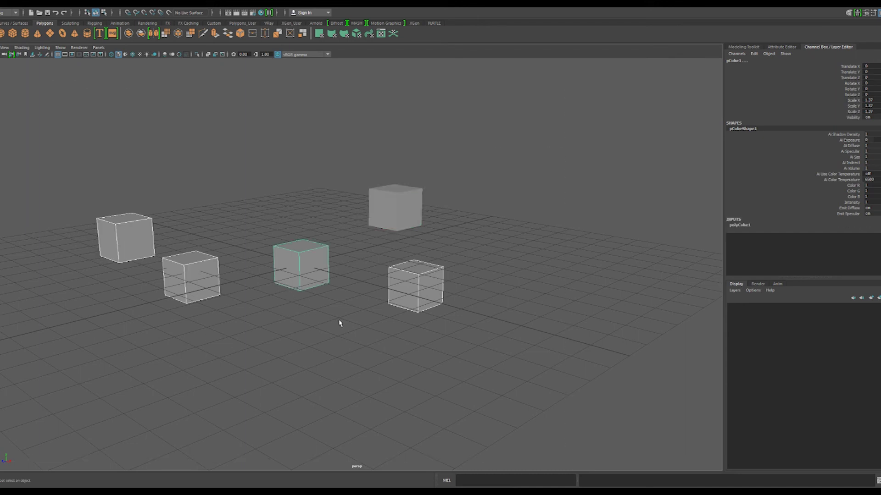
{"action": "left_click", "coordinate": [317, 266], "text": "ctrl"}
{"action": "left_click", "coordinate": [398, 279], "text": "ctrl"}
{"action": "left_click", "coordinate": [190, 278], "text": "ctrl"}
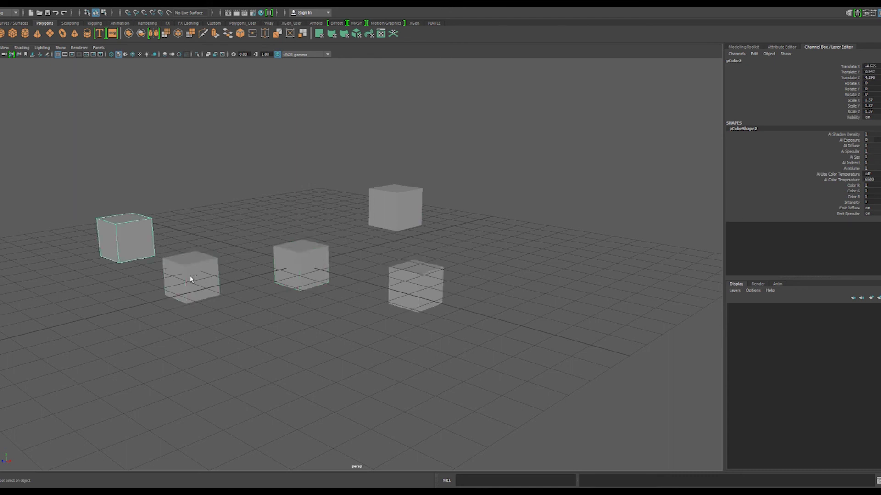
{"action": "left_click", "coordinate": [133, 240], "text": "ctrl"}
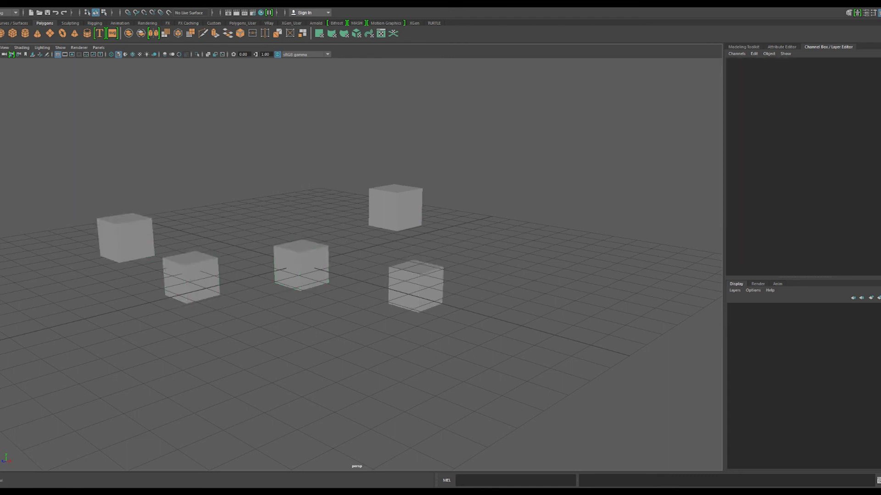
{"action": "double_click", "coordinate": [104, 12]}
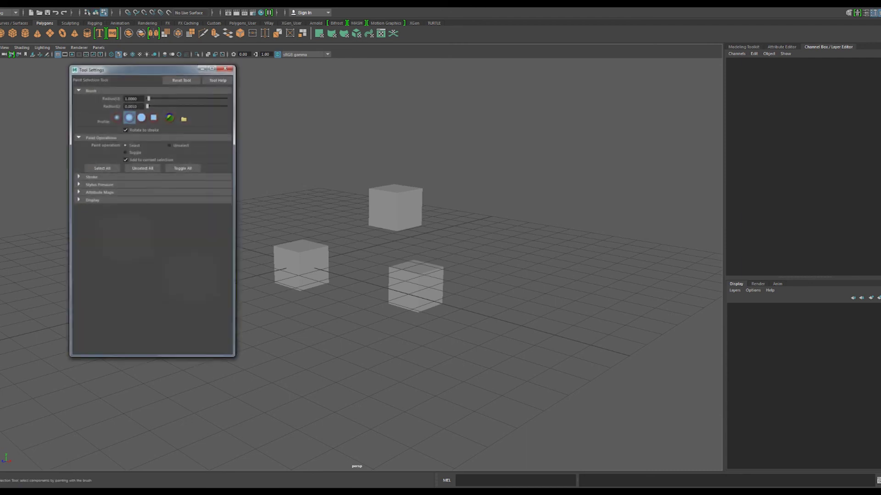
- Swap to the Lasso Tool settings, expand Soft Selection and Symmetry, then close the window
{"action": "left_click", "coordinate": [228, 67]}
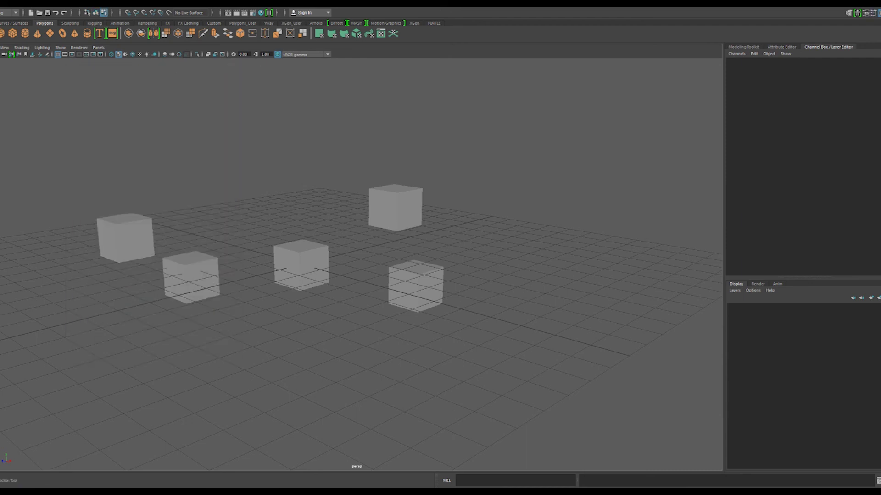
{"action": "double_click", "coordinate": [95, 13]}
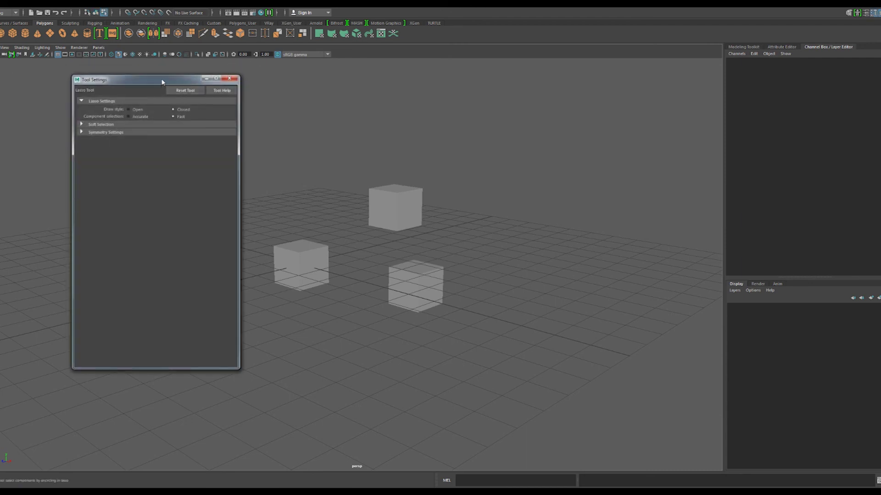
{"action": "left_click_drag", "start_coordinate": [166, 79], "coordinate": [110, 99]}
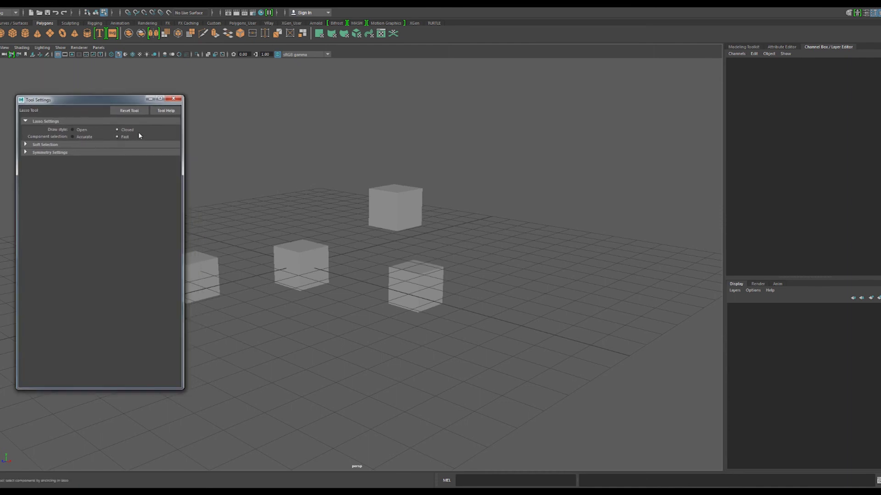
{"action": "left_click", "coordinate": [72, 144]}
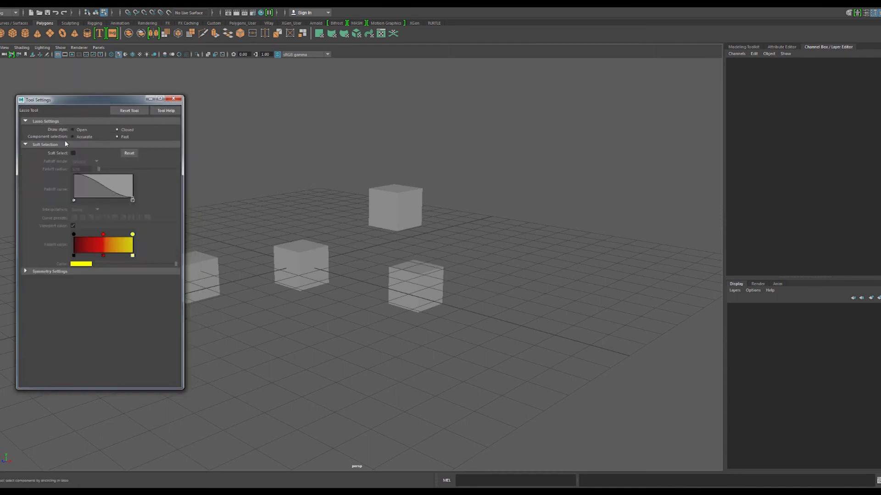
{"action": "left_click", "coordinate": [41, 273]}
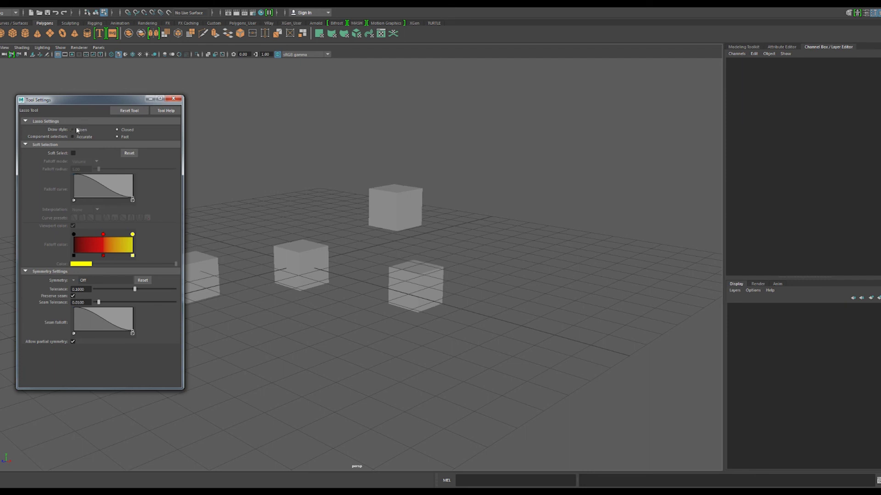
{"action": "left_click", "coordinate": [173, 99]}
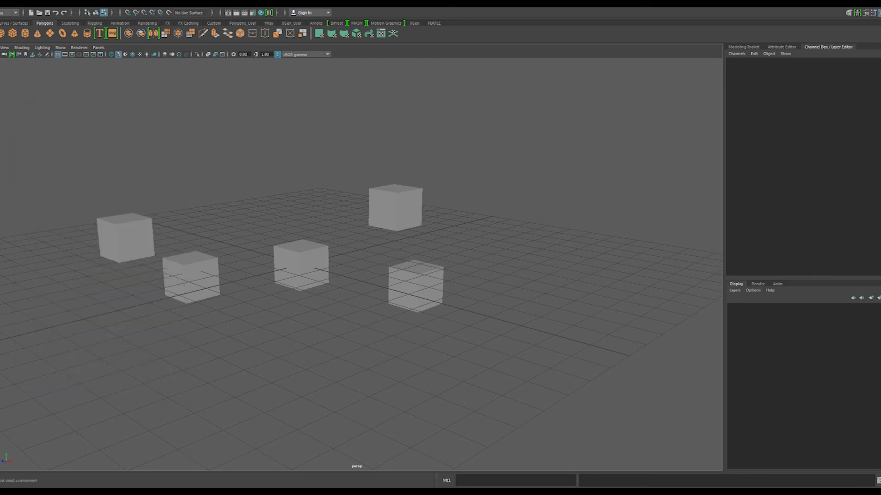
- Enable Camera-based selection in Select Tool settings and marquee-select cubes from above
{"action": "left_click_drag", "start_coordinate": [91, 119], "coordinate": [61, 116]}
{"action": "mouse_move", "coordinate": [161, 176]}
{"action": "left_mouse_down", "text": "alt"}
{"action": "mouse_move", "coordinate": [287, 221]}
{"action": "mouse_move", "coordinate": [283, 210]}
{"action": "mouse_move", "coordinate": [260, 219]}
{"action": "left_mouse_up", "text": "alt"}
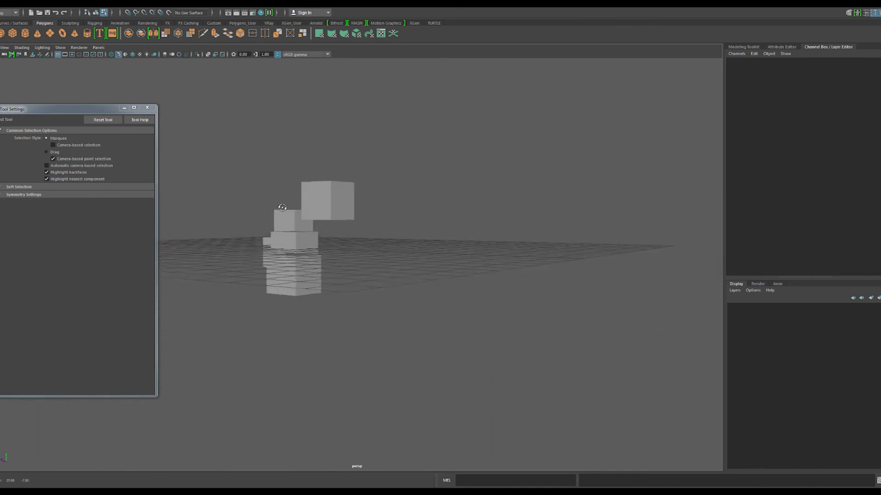
{"action": "left_click", "coordinate": [52, 145]}
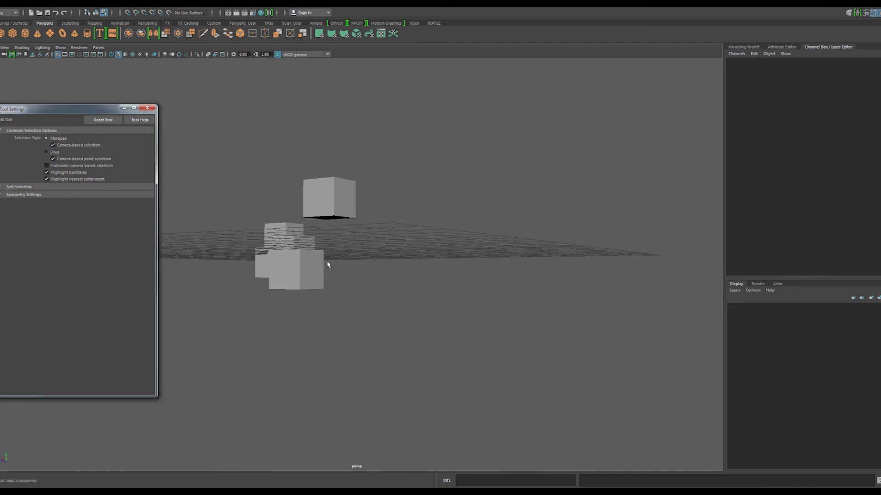
{"action": "left_click_drag", "start_coordinate": [332, 265], "coordinate": [334, 262], "text": "alt"}
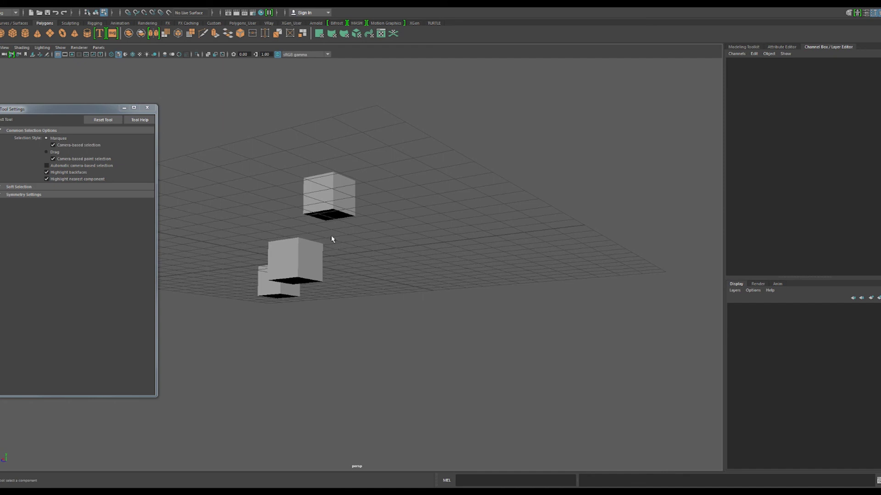
{"action": "left_click_drag", "start_coordinate": [380, 166], "coordinate": [97, 471]}
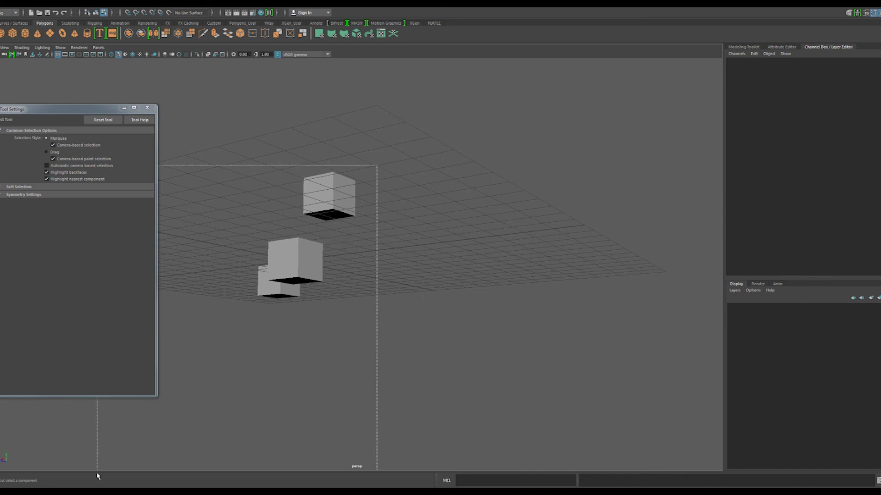
- Reselect the cubes in object mode and frame them, then disable Camera-based selection and deselect all
{"action": "right_click_drag", "start_coordinate": [341, 195], "coordinate": [377, 167]}
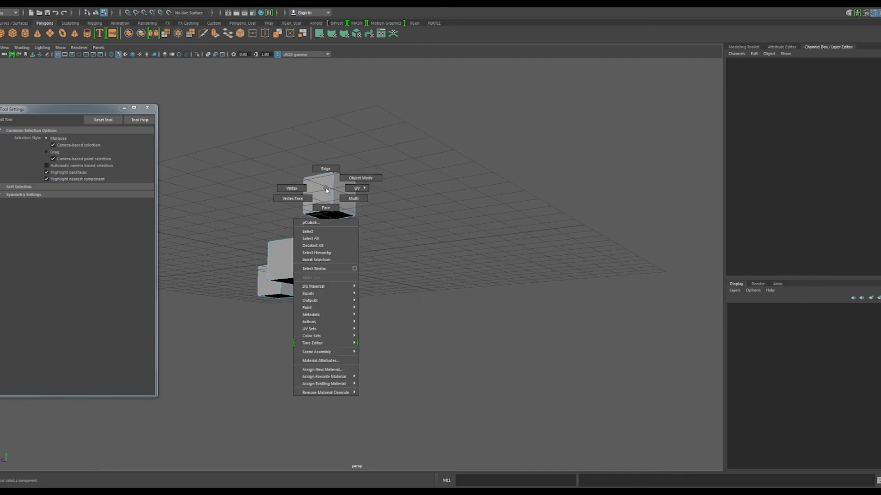
{"action": "left_click", "coordinate": [413, 183]}
{"action": "left_click_drag", "start_coordinate": [412, 157], "coordinate": [219, 351]}
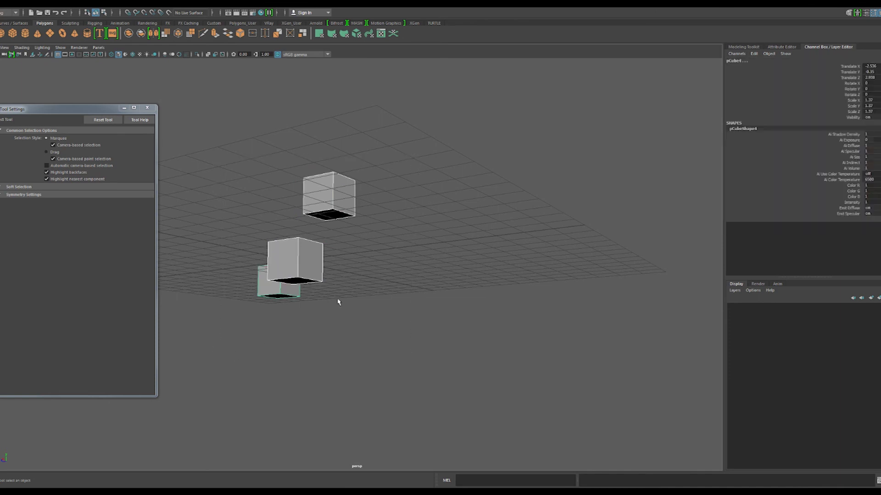
{"action": "key", "text": "f"}
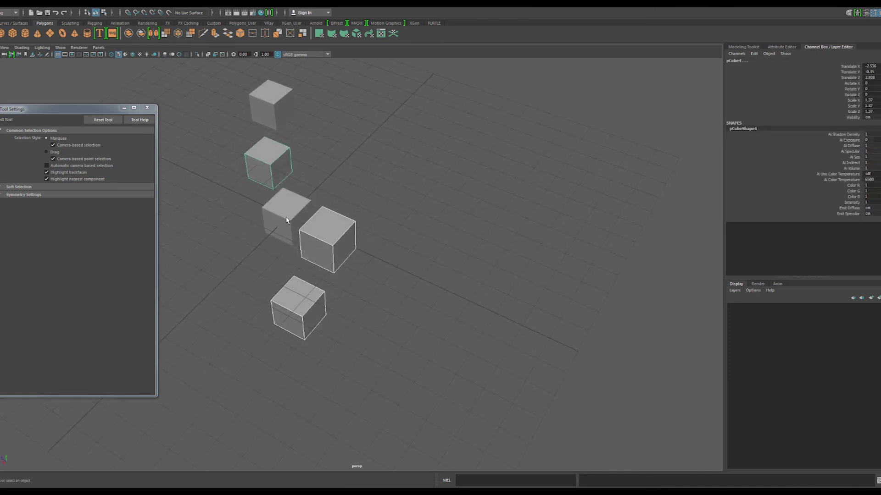
{"action": "left_click_drag", "start_coordinate": [317, 320], "coordinate": [324, 277], "text": "alt"}
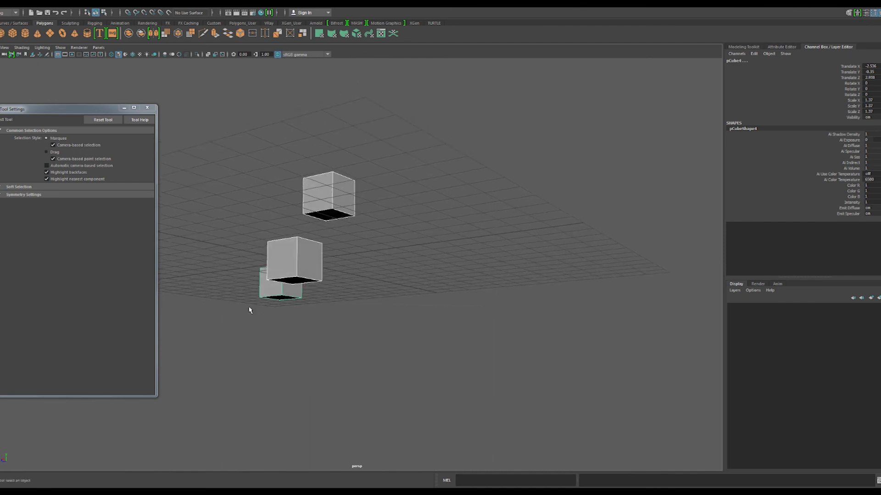
{"action": "left_click", "coordinate": [53, 145]}
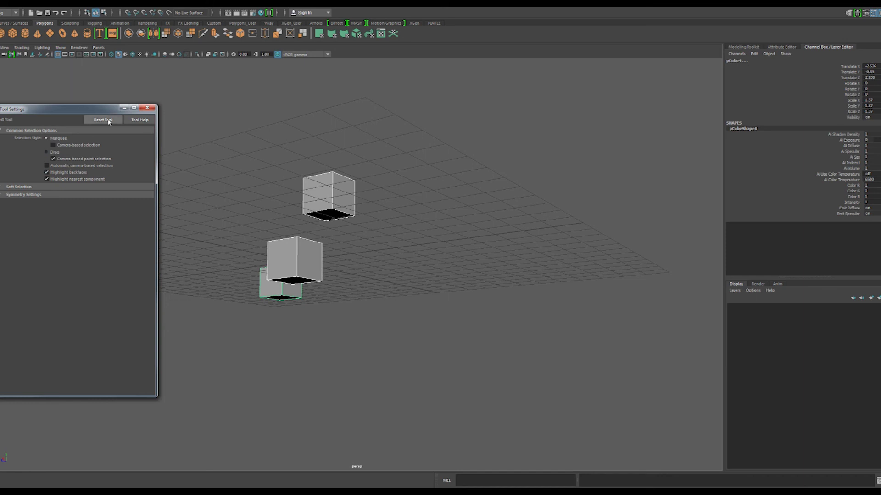
{"action": "left_click", "coordinate": [330, 130]}
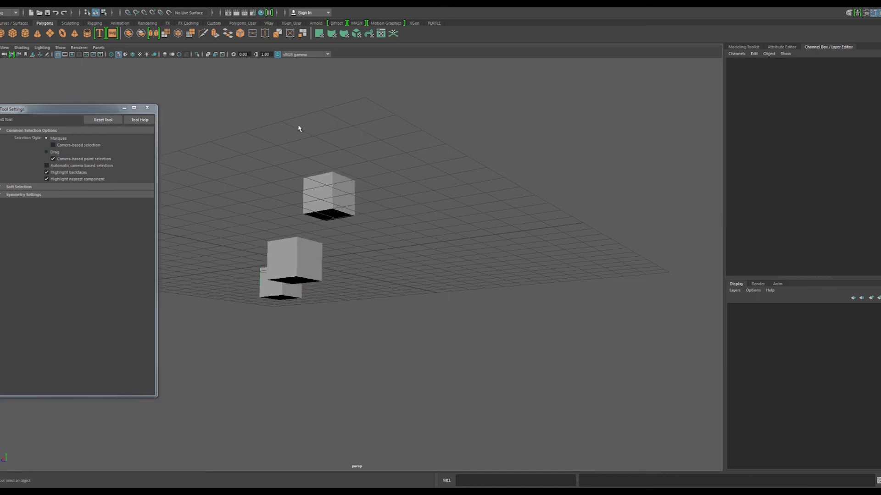
- Marquee-select some cubes, then close the Tool Settings window and frame all the cubes
{"action": "left_click_drag", "start_coordinate": [357, 209], "coordinate": [174, 335]}
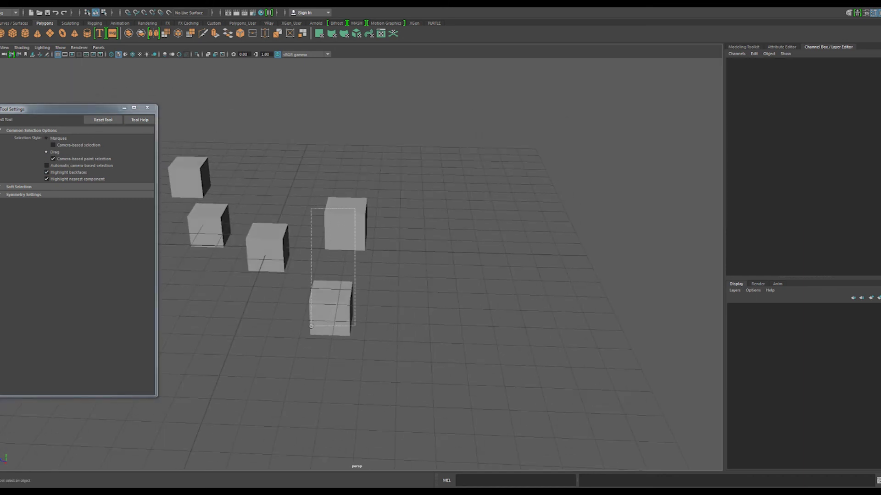
{"action": "left_click_drag", "start_coordinate": [302, 96], "coordinate": [165, 301]}
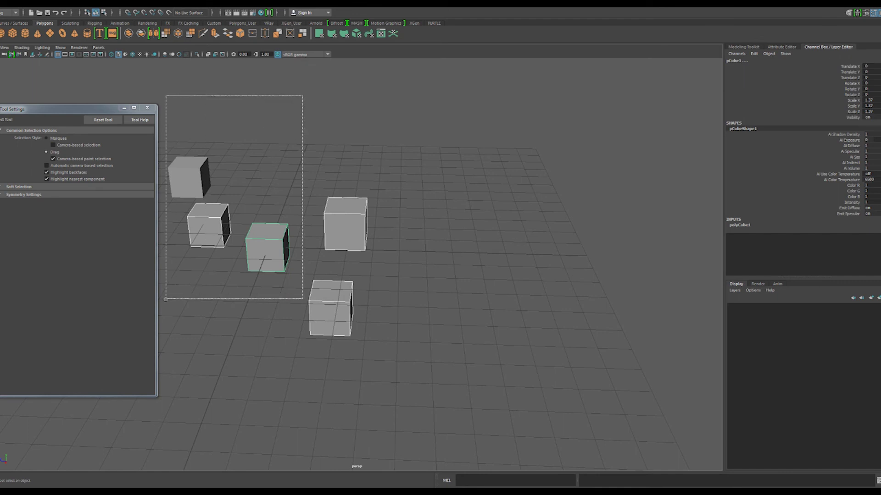
{"action": "left_click", "coordinate": [146, 107]}
{"action": "key", "text": "a"}
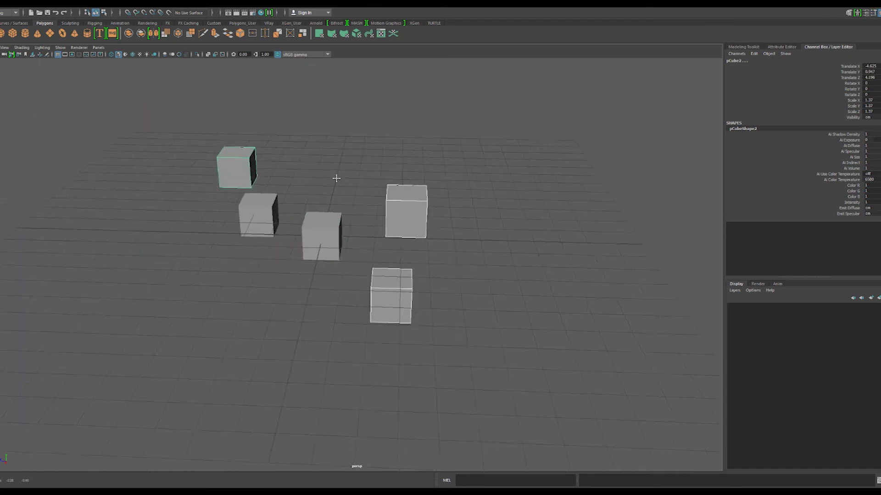
- Marquee-select the middle cube, then pCube4, then the top-left cube with pCube4
{"action": "left_click_drag", "start_coordinate": [532, 93], "coordinate": [260, 392]}
{"action": "left_click_drag", "start_coordinate": [523, 168], "coordinate": [421, 374], "text": "ctrl"}
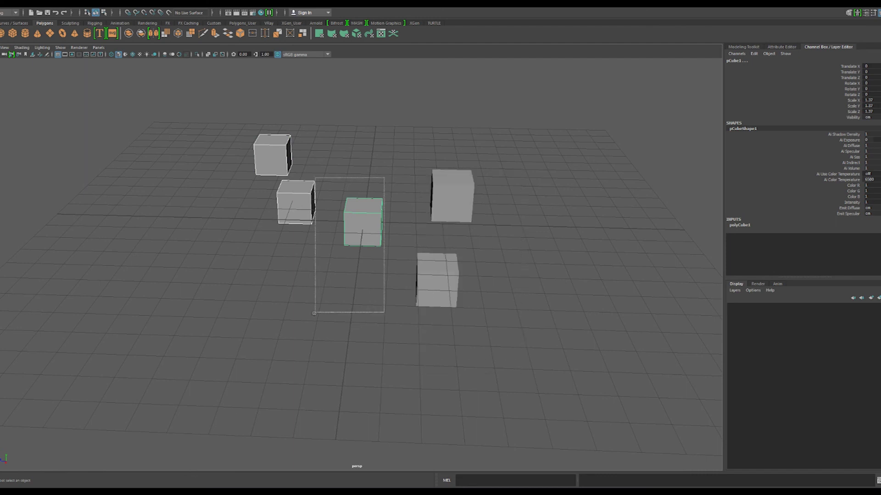
{"action": "left_click_drag", "start_coordinate": [386, 178], "coordinate": [333, 310], "text": "ctrl"}
{"action": "left_click_drag", "start_coordinate": [330, 192], "coordinate": [277, 243], "text": "ctrl"}
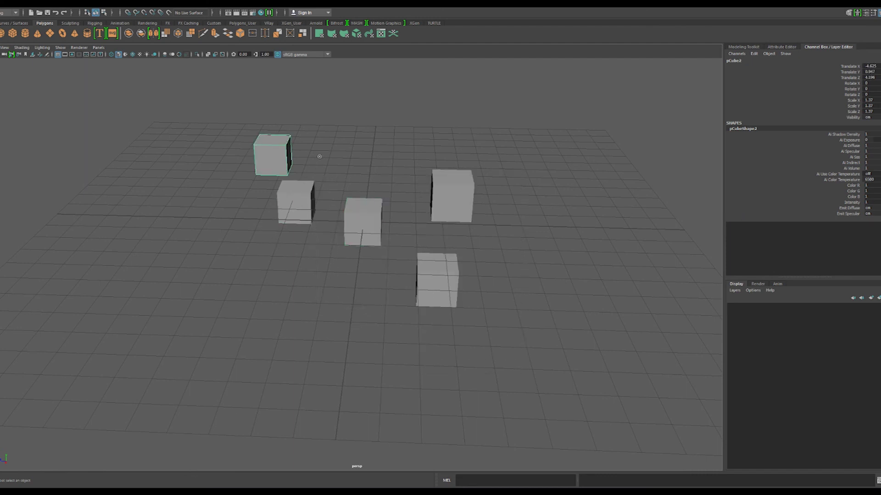
{"action": "left_click_drag", "start_coordinate": [318, 147], "coordinate": [258, 168], "text": "ctrl"}
{"action": "left_click_drag", "start_coordinate": [327, 104], "coordinate": [207, 253]}
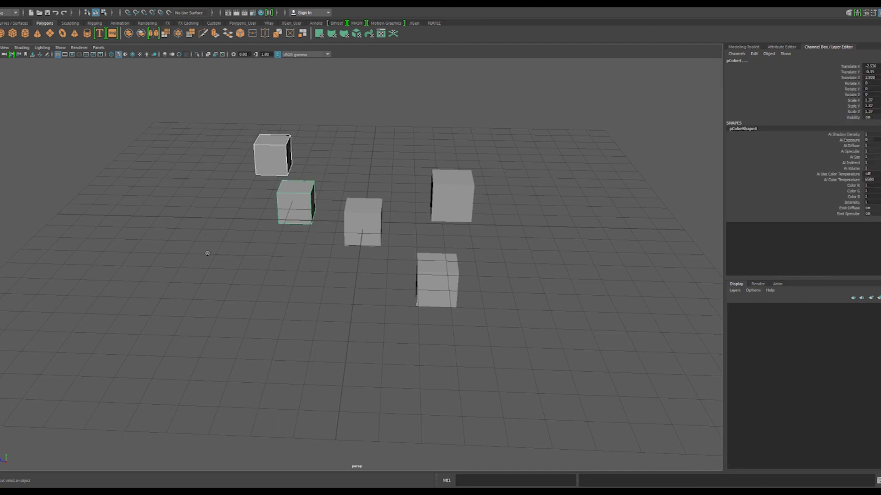
- Marquee-select the middle cube, the top-left cube with pCube4, then the right cubes
{"action": "left_click_drag", "start_coordinate": [233, 107], "coordinate": [400, 356], "text": "shift"}
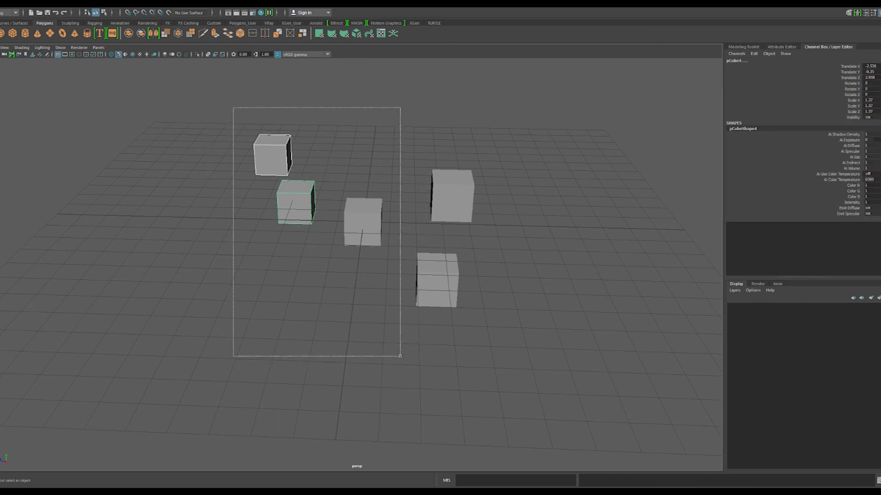
{"action": "left_click_drag", "start_coordinate": [260, 130], "coordinate": [298, 238]}
{"action": "mouse_move", "coordinate": [335, 164]}
{"action": "left_mouse_down"}
{"action": "mouse_move", "coordinate": [371, 277]}
{"action": "mouse_move", "coordinate": [344, 186]}
{"action": "left_mouse_up"}
{"action": "left_click_drag", "start_coordinate": [389, 145], "coordinate": [475, 348]}
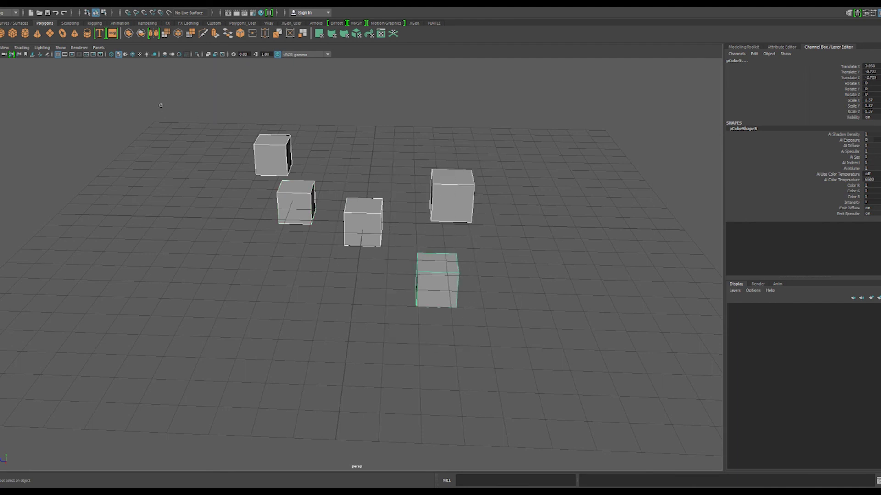
{"action": "left_click_drag", "start_coordinate": [179, 97], "coordinate": [375, 337]}
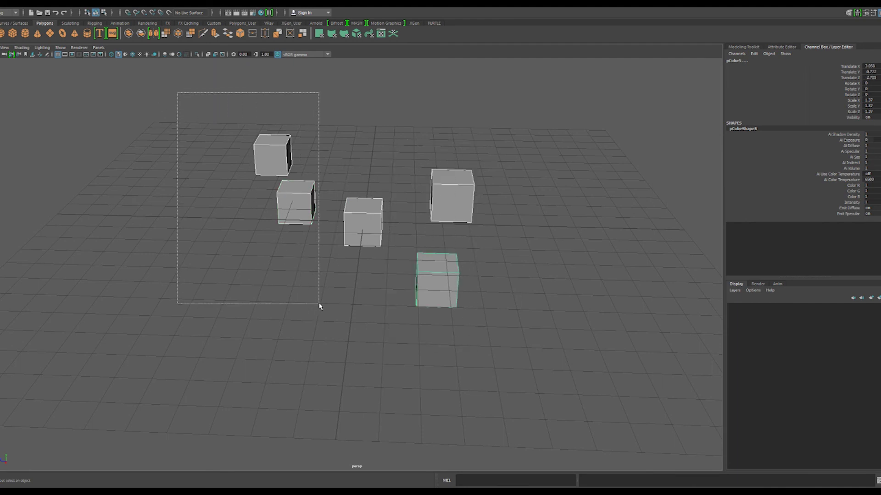
{"action": "left_click_drag", "start_coordinate": [192, 102], "coordinate": [369, 322]}
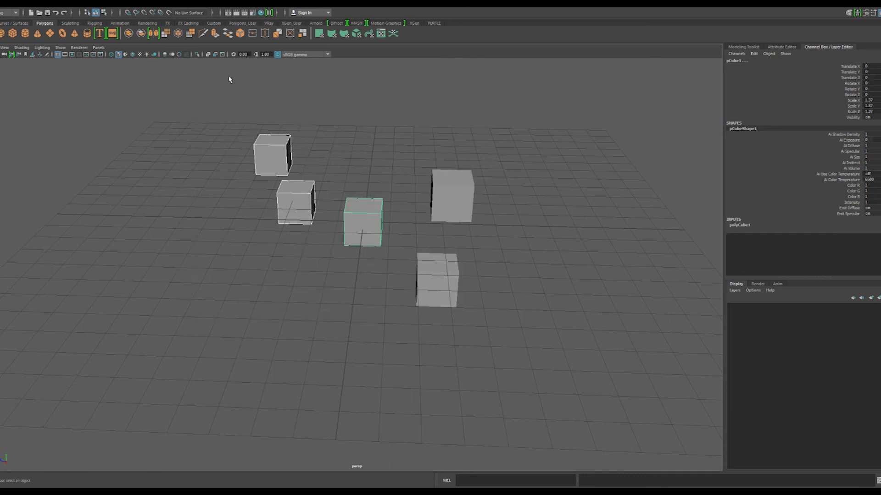
- Select all cubes, then the right-front and rear cubes, and delete those two
{"action": "left_click_drag", "start_coordinate": [212, 90], "coordinate": [602, 402]}
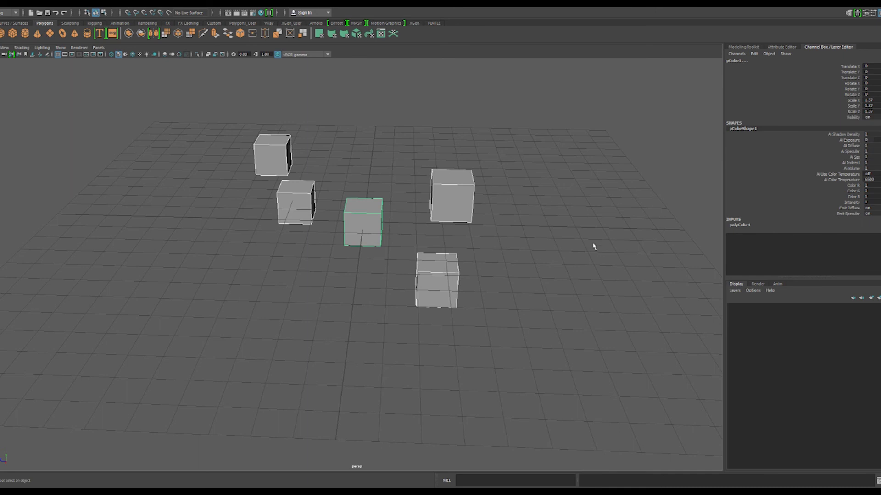
{"action": "left_click_drag", "start_coordinate": [542, 116], "coordinate": [398, 362]}
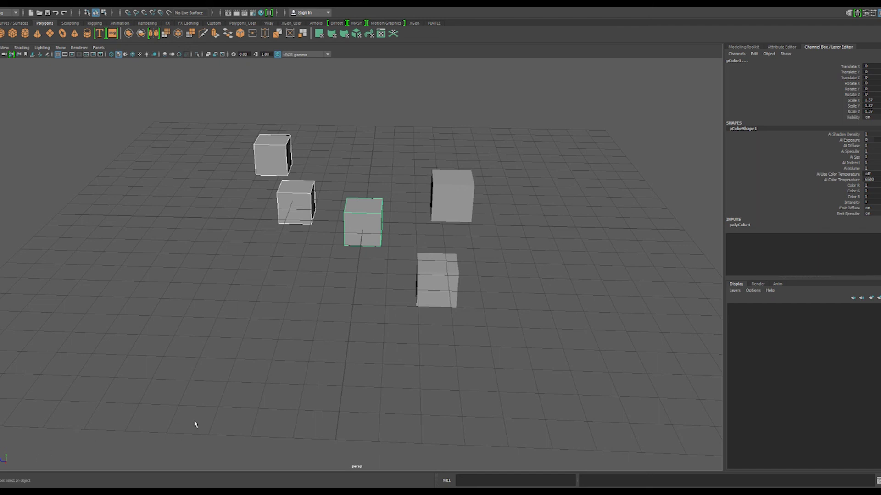
{"action": "mouse_move", "coordinate": [424, 316]}
{"action": "left_mouse_down", "text": "alt"}
{"action": "mouse_move", "coordinate": [381, 330]}
{"action": "mouse_move", "coordinate": [415, 309]}
{"action": "left_mouse_up", "text": "alt"}
{"action": "mouse_move", "coordinate": [525, 152]}
{"action": "left_mouse_down"}
{"action": "mouse_move", "coordinate": [468, 359]}
{"action": "mouse_move", "coordinate": [436, 382]}
{"action": "left_mouse_up"}
{"action": "key", "text": "Delete"}
- Delete the two left cubes and orbit the view around the remaining cube
{"action": "left_click_drag", "start_coordinate": [288, 195], "coordinate": [163, 332]}
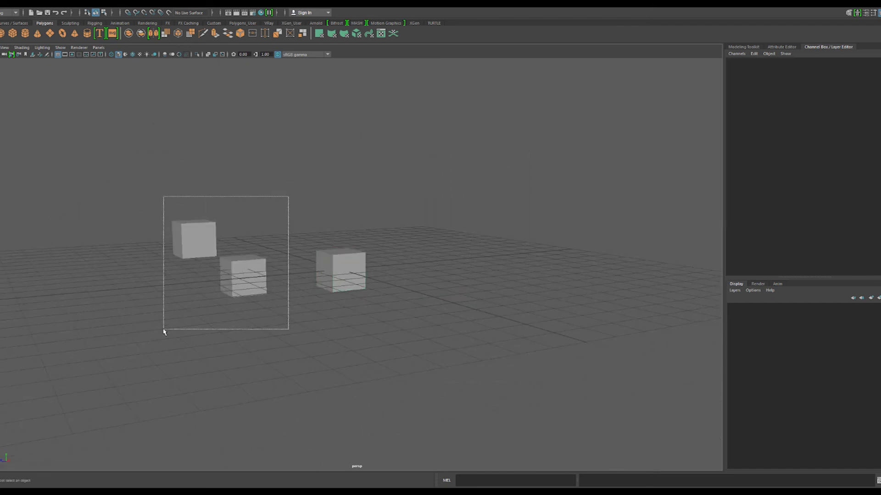
{"action": "key", "text": "Delete"}
{"action": "left_click_drag", "start_coordinate": [445, 289], "coordinate": [356, 291], "text": "alt"}
{"action": "mouse_move", "coordinate": [356, 290]}
{"action": "right_mouse_down", "text": "alt"}
{"action": "mouse_move", "coordinate": [425, 297]}
{"action": "mouse_move", "coordinate": [354, 311]}
{"action": "right_mouse_up", "text": "alt"}
{"action": "left_click_drag", "start_coordinate": [354, 311], "coordinate": [294, 347], "text": "alt"}
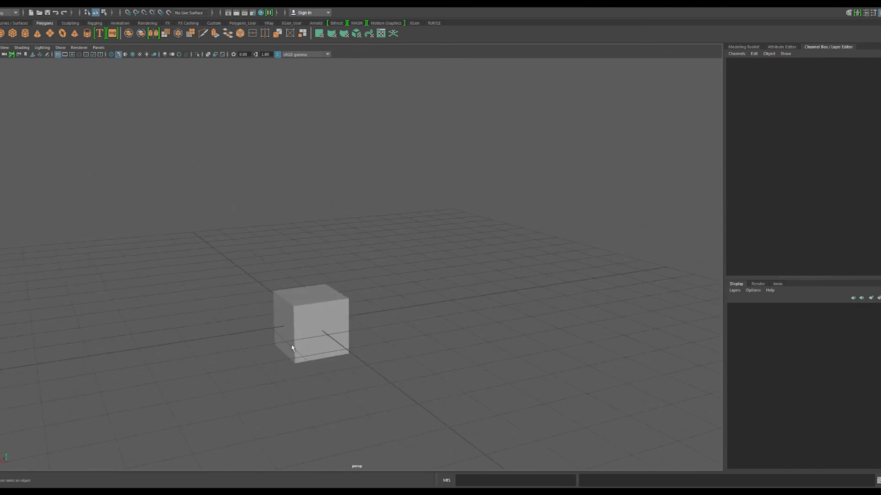